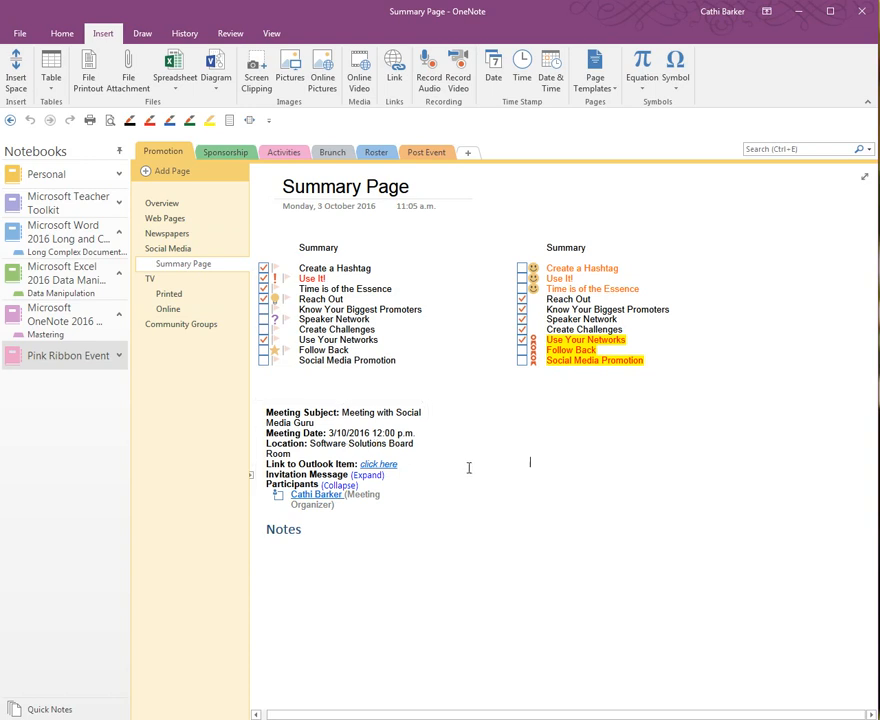
- Open the Project Overview page in the Roster section and review the contents of its single note container
click(376, 153)
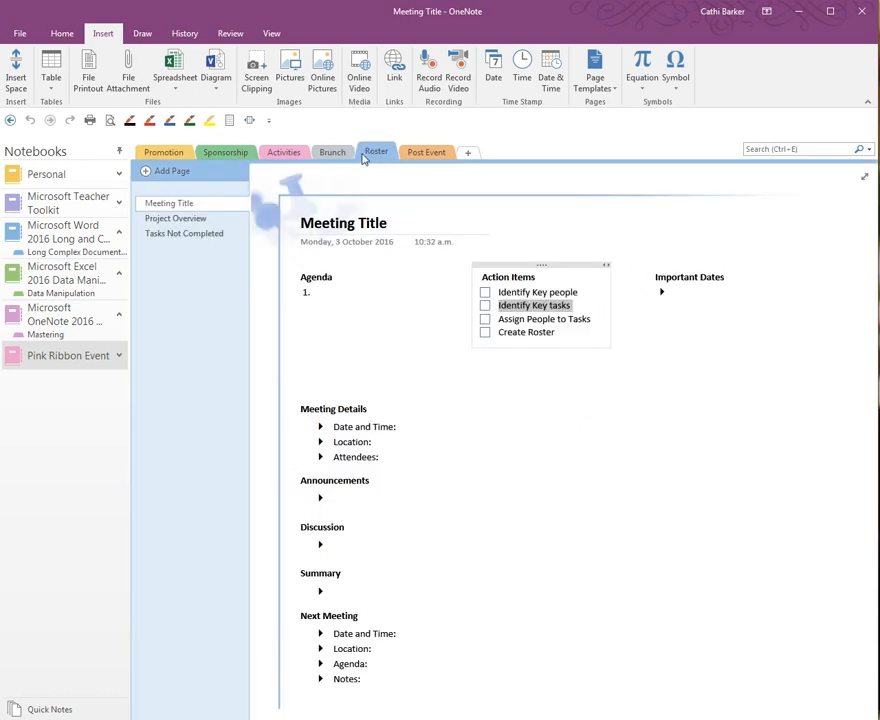
click(176, 218)
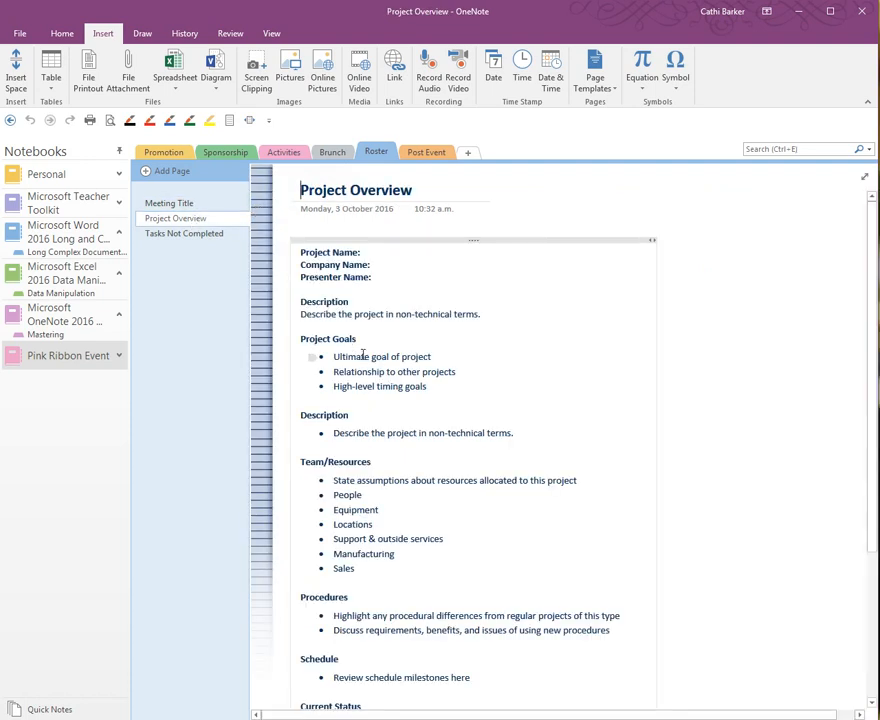
click(450, 240)
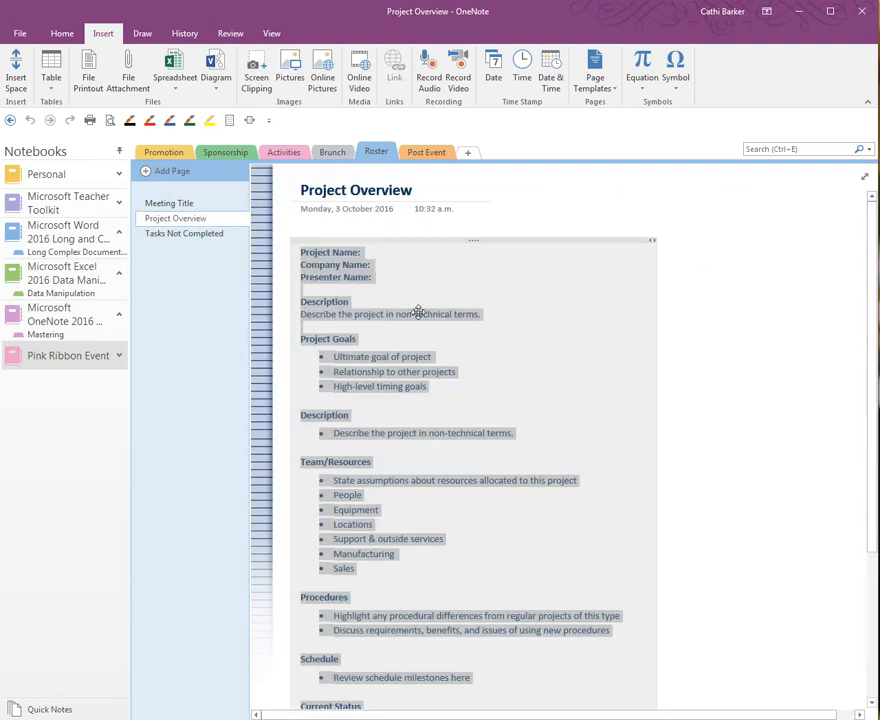
click(440, 406)
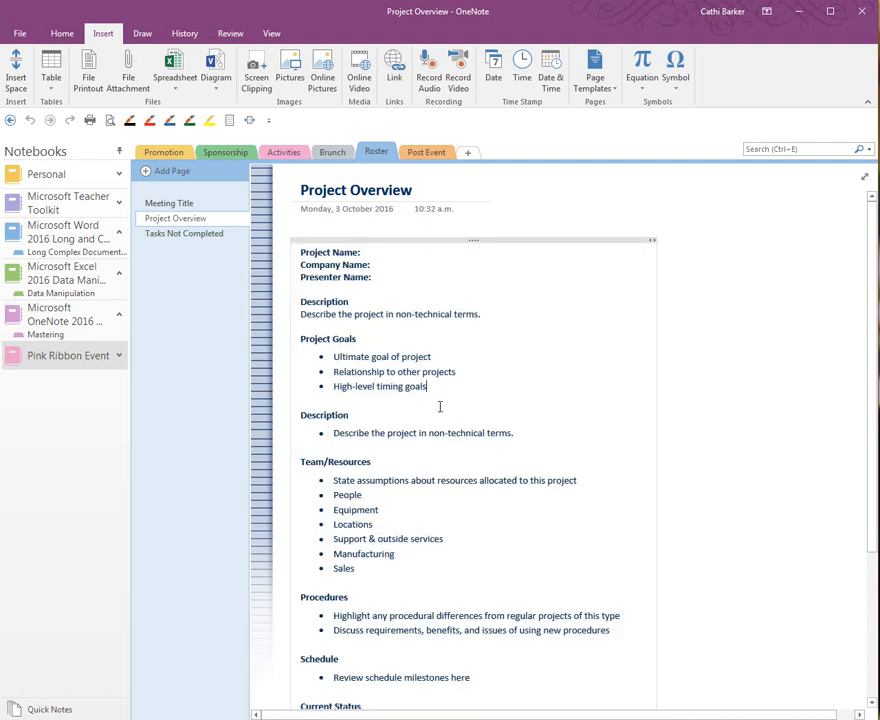
scroll(432, 425, down, 5)
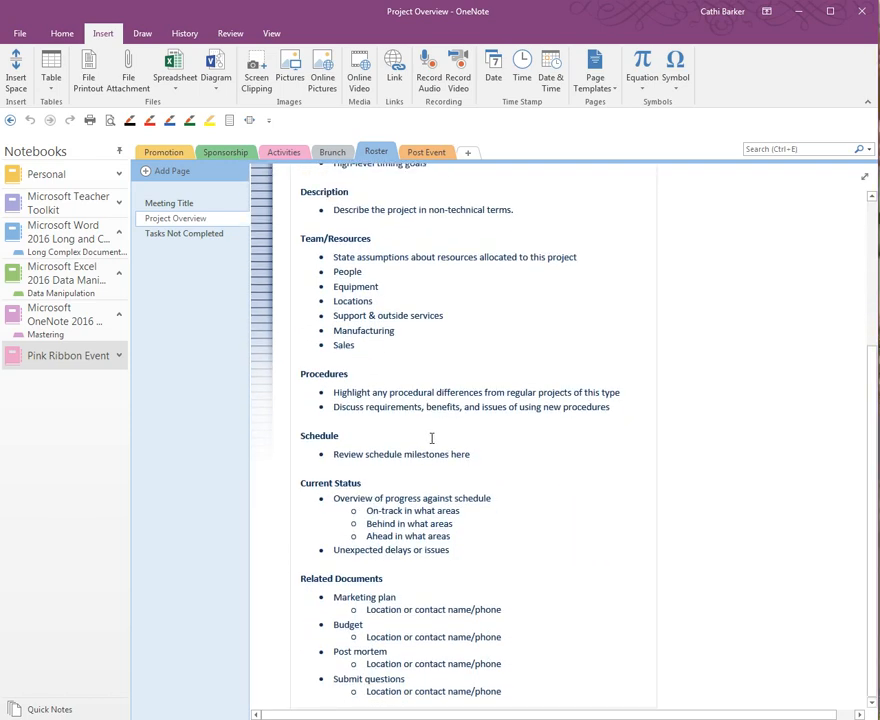
scroll(432, 438, up, 5)
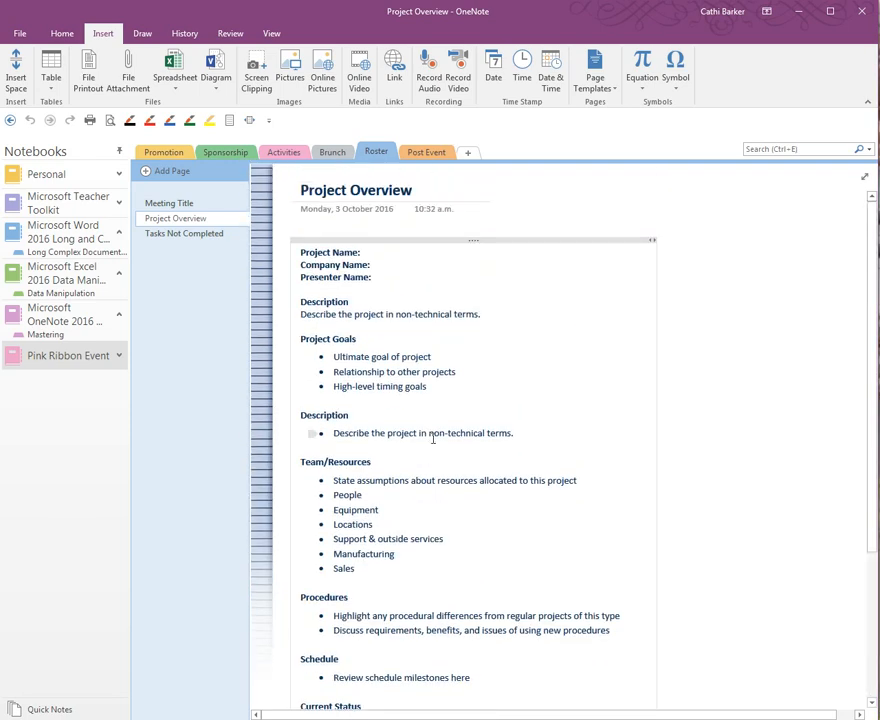
click(424, 243)
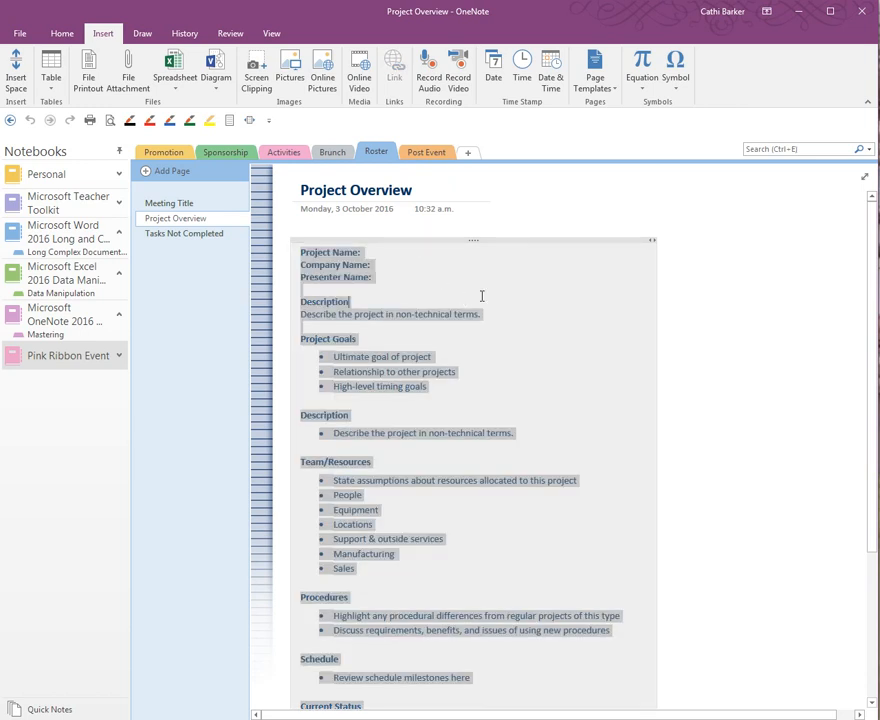
click(502, 296)
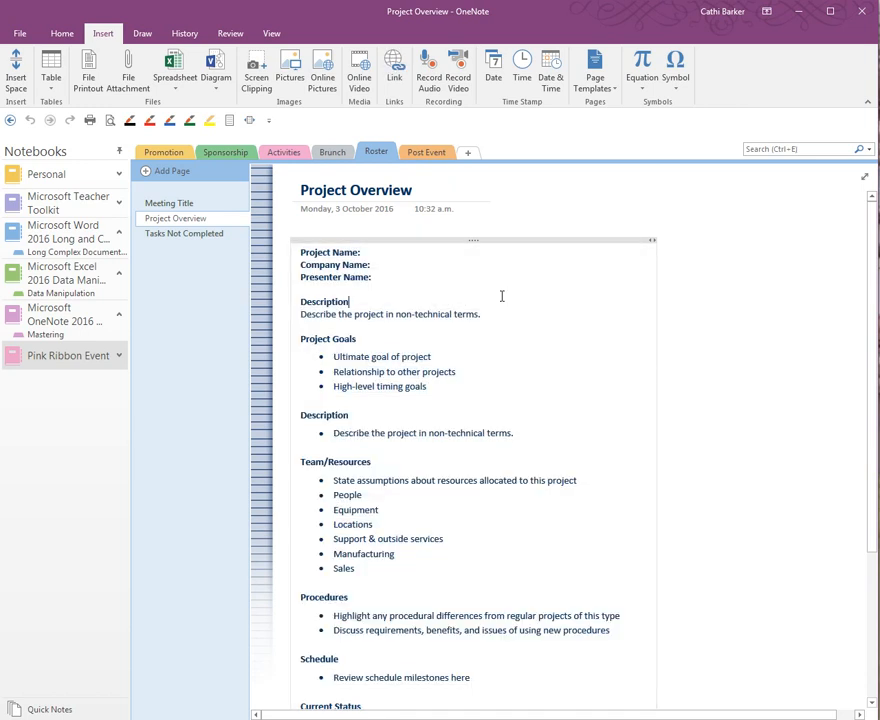
- Insert a small space above the Team/Resources heading so the note splits into two separate containers
click(17, 86)
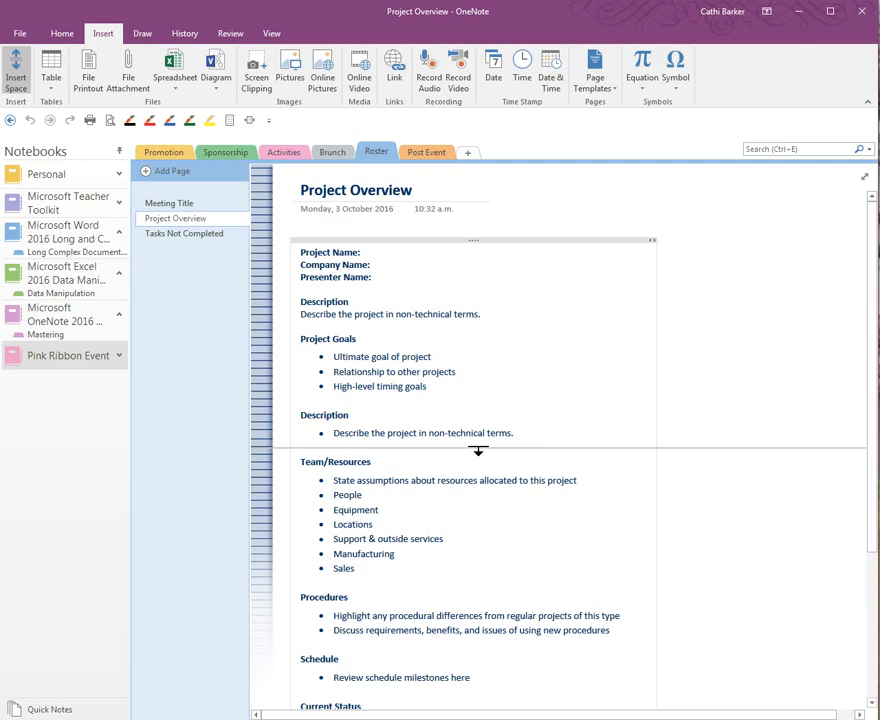
drag(479, 450, 486, 458)
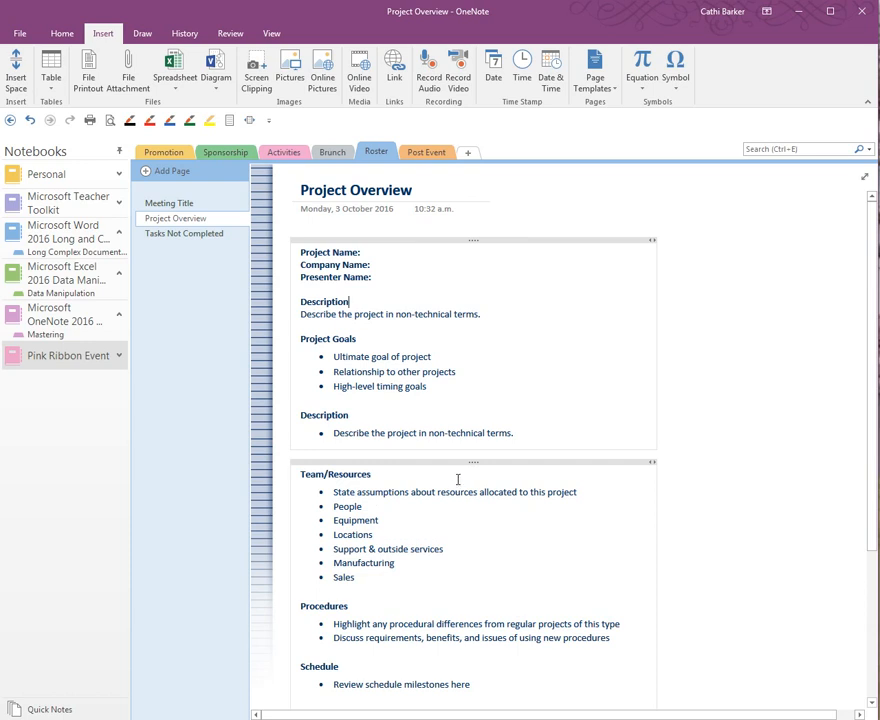
click(461, 461)
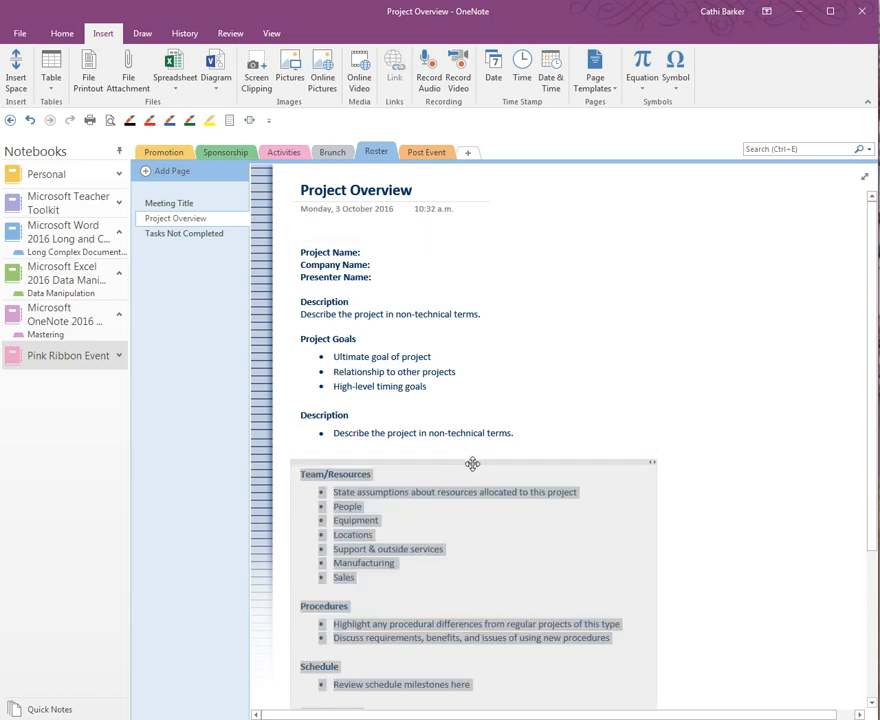
click(715, 493)
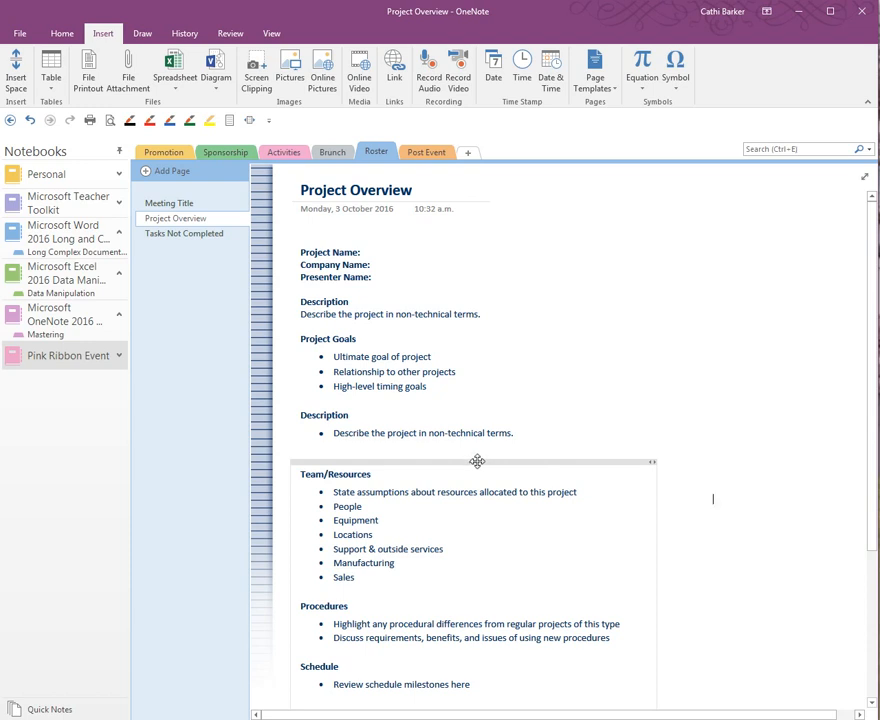
- Narrow the container with the project name and goals to fit its text, and move the Team/Resources container beside it
click(503, 412)
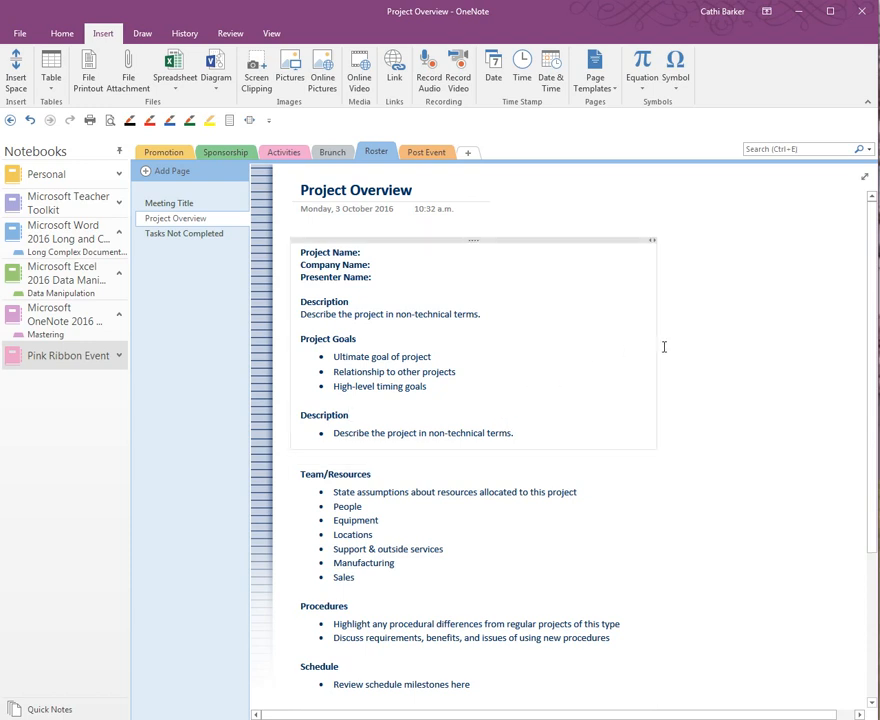
drag(651, 242, 515, 247)
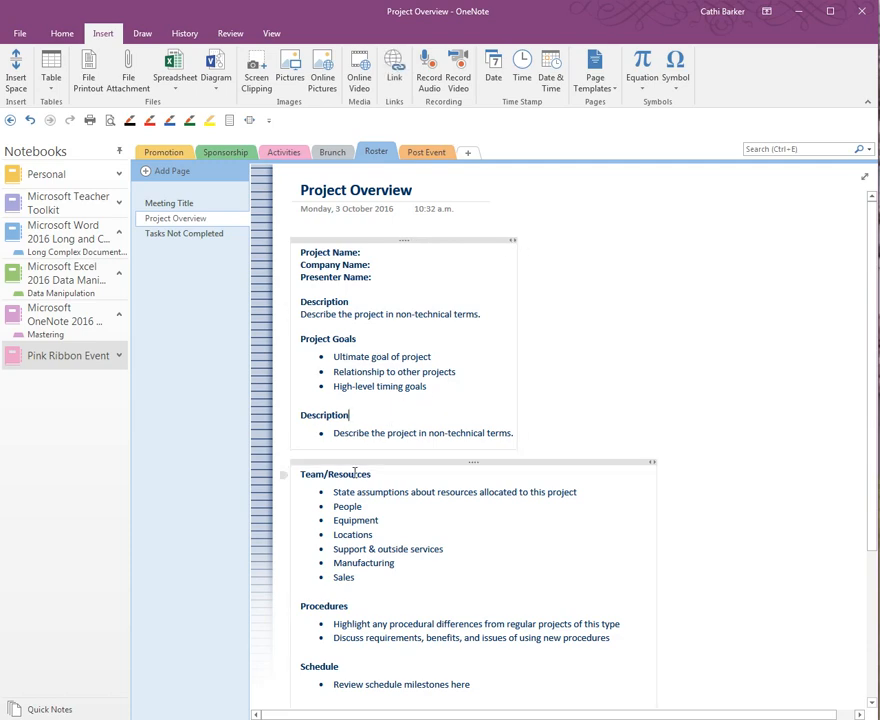
drag(364, 463, 613, 247)
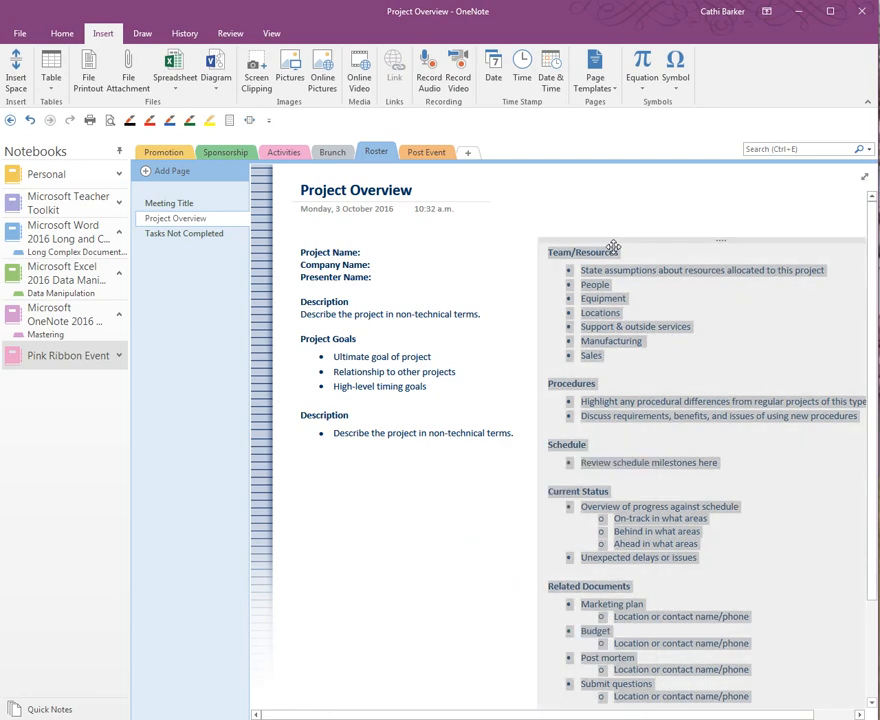
click(672, 506)
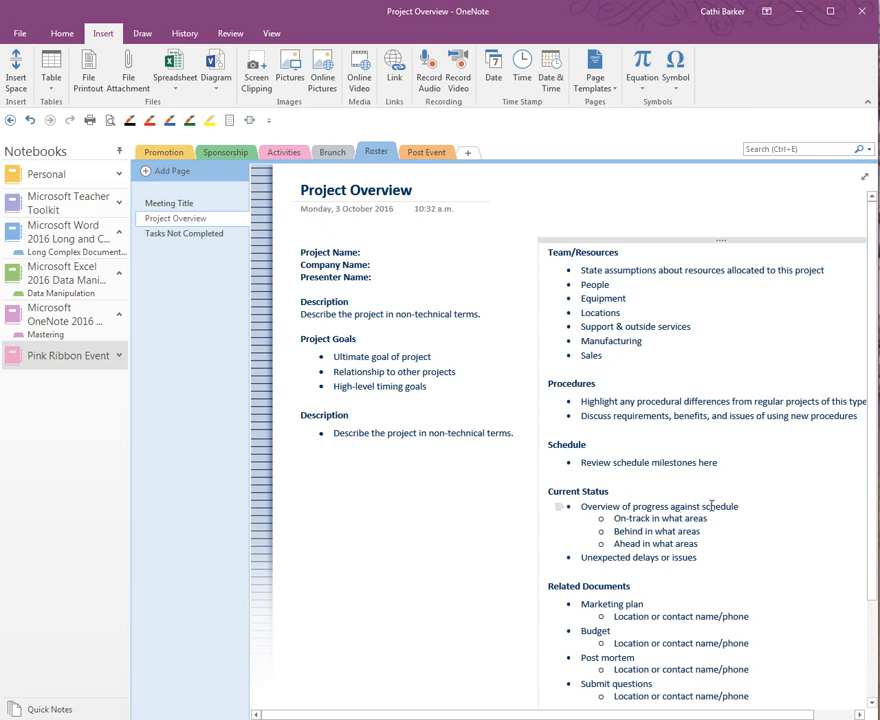
- Split the second container after the Schedule section and place the Current Status and Related Documents part below the project goals container
click(18, 72)
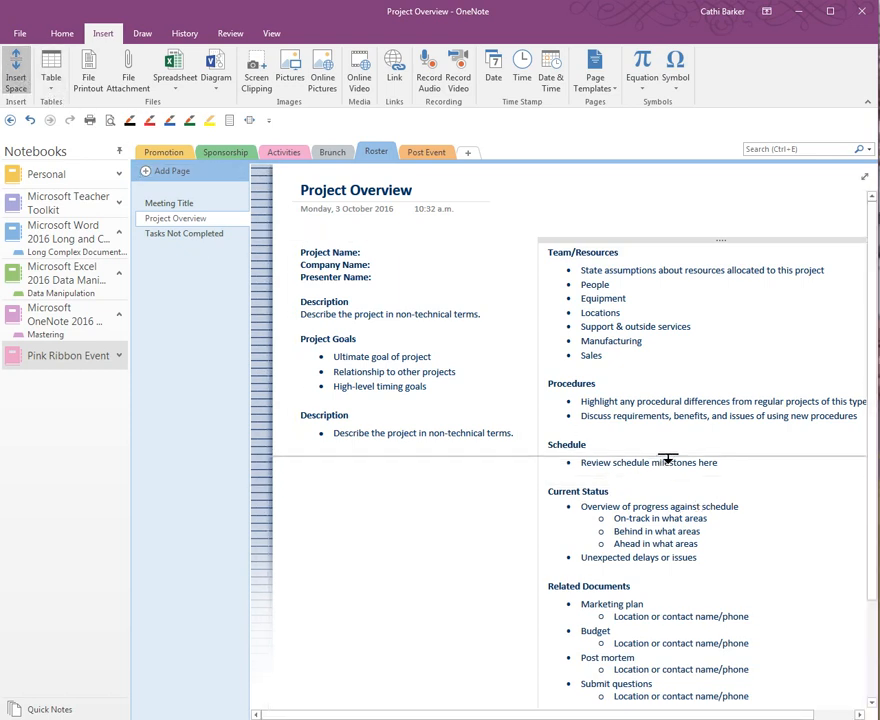
drag(678, 456, 458, 494)
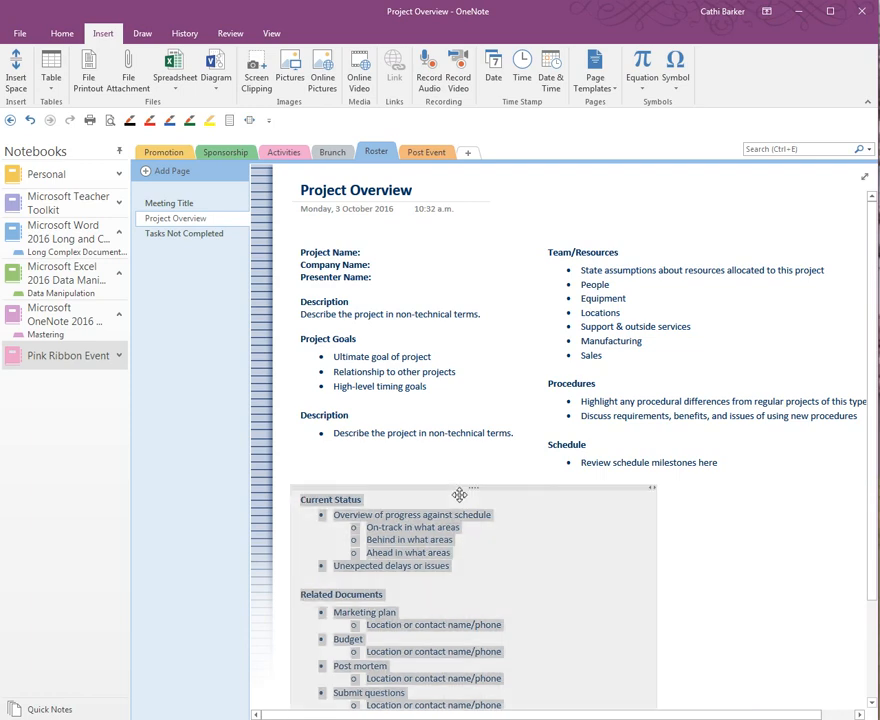
click(704, 536)
scroll(708, 536, down, 3)
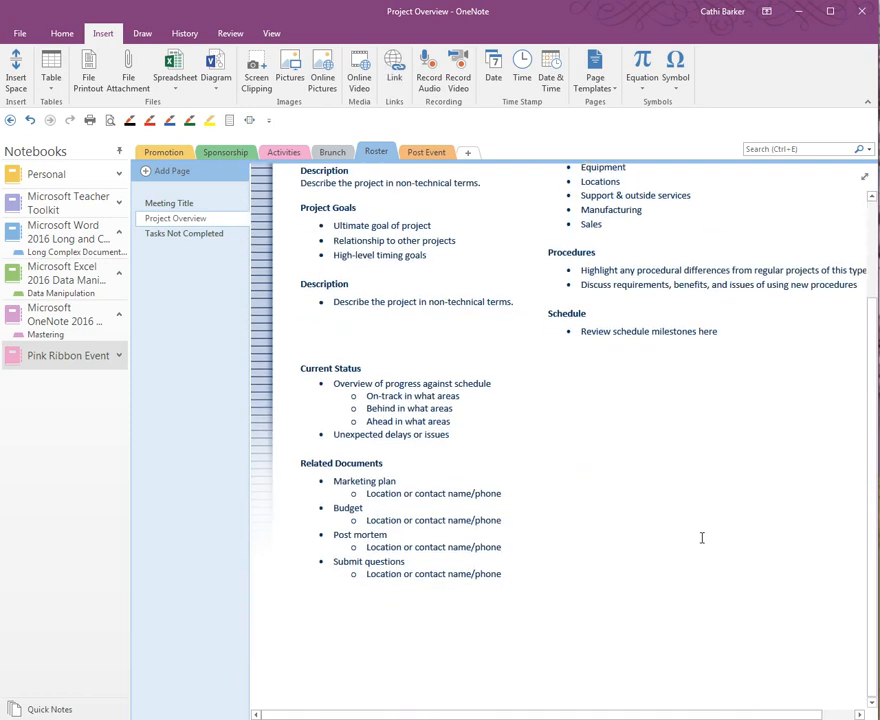
scroll(700, 538, up, 3)
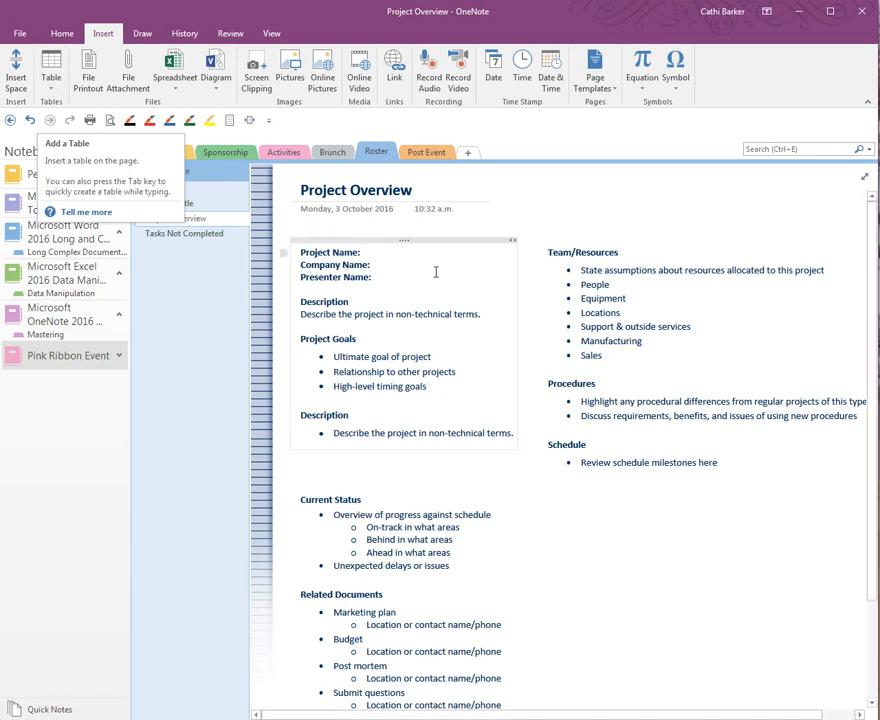
- Title the untitled page in the Sponsorship section "Budget" and insert a table of four columns and four rows
click(226, 153)
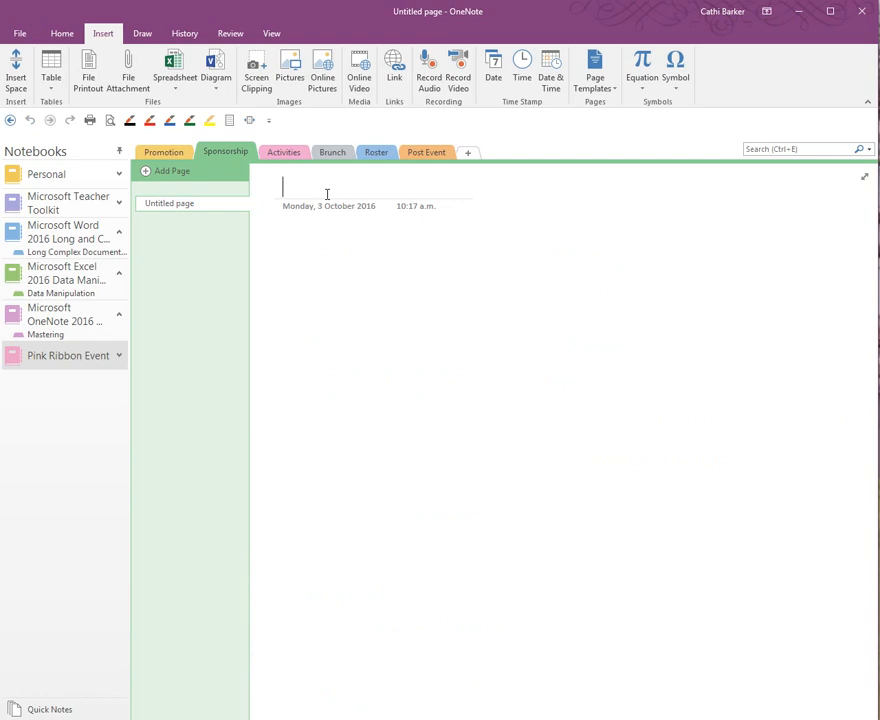
text(Budget)
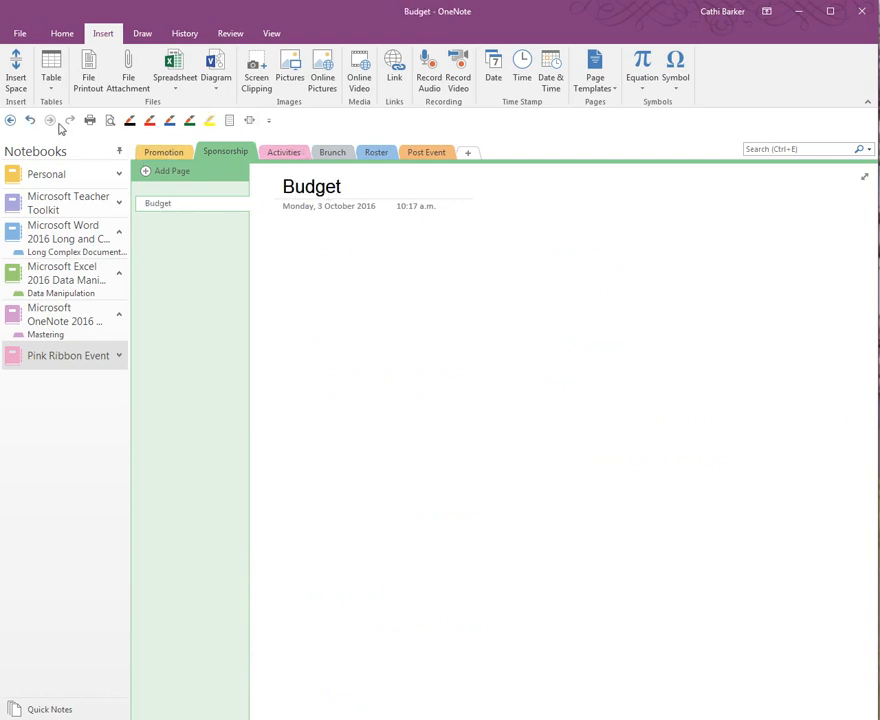
click(54, 89)
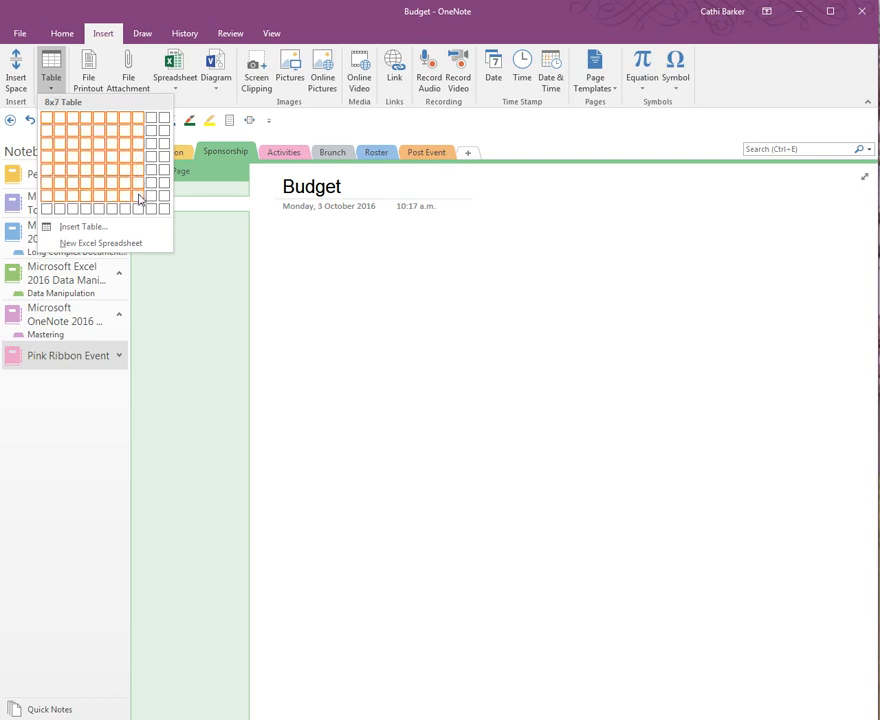
click(86, 162)
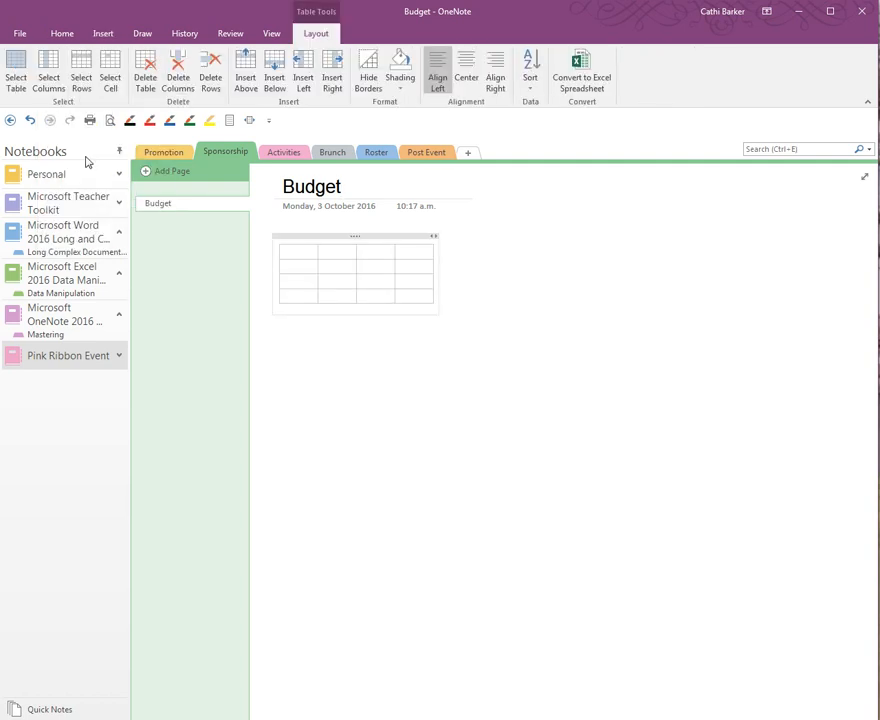
- Insert a second table with 10 columns and 10 rows below the first table on the Budget page
click(282, 341)
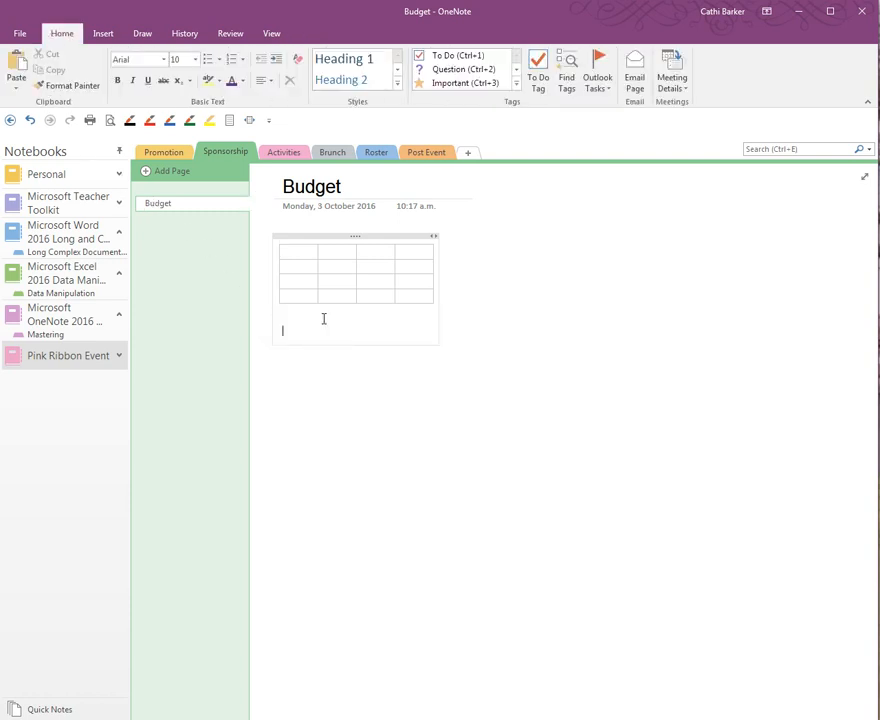
click(104, 32)
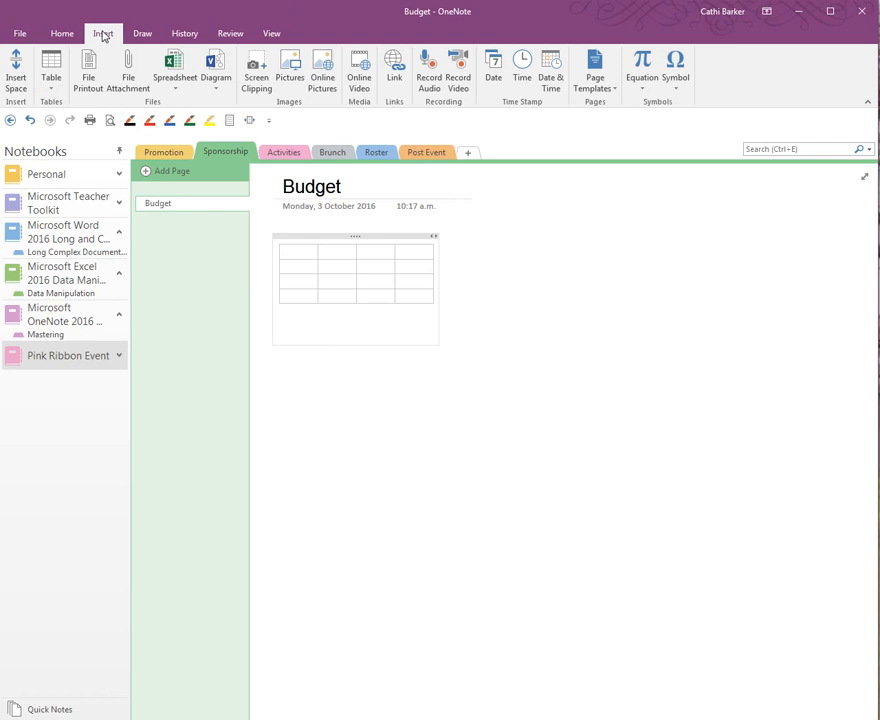
click(47, 92)
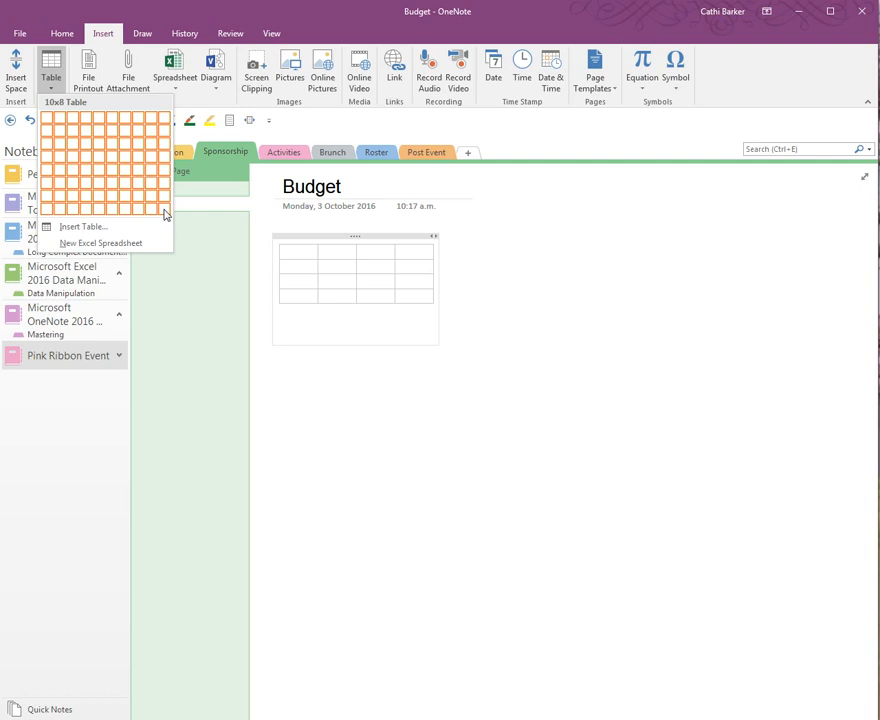
click(104, 228)
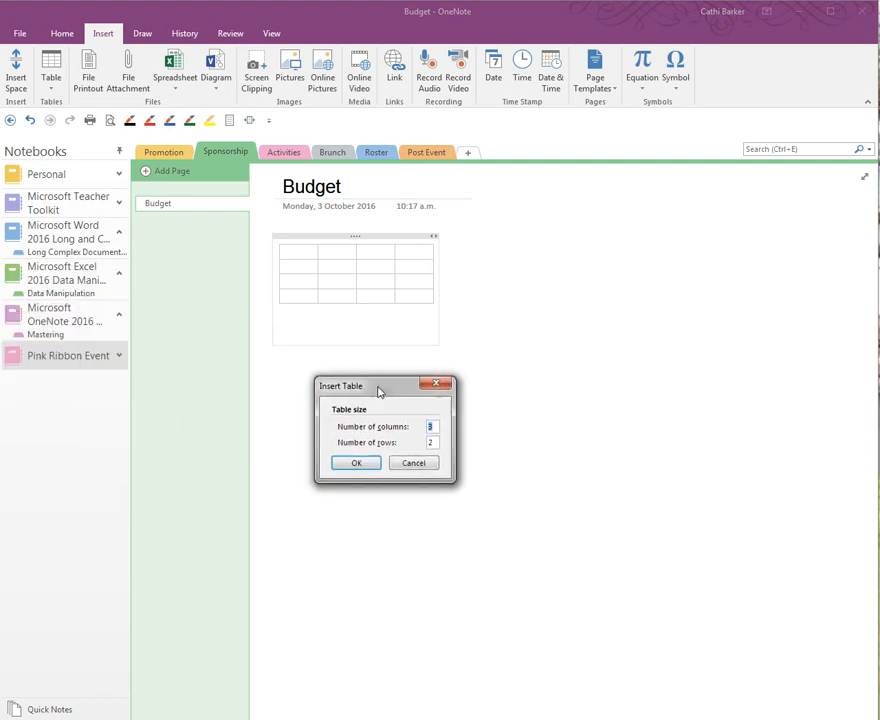
drag(382, 399, 400, 411)
text(10)
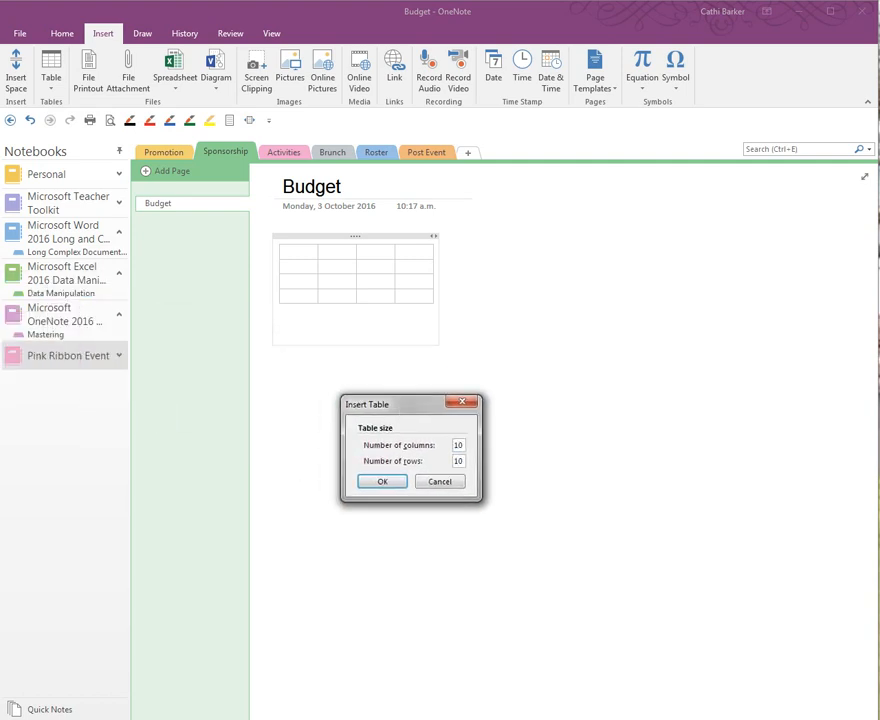
click(395, 483)
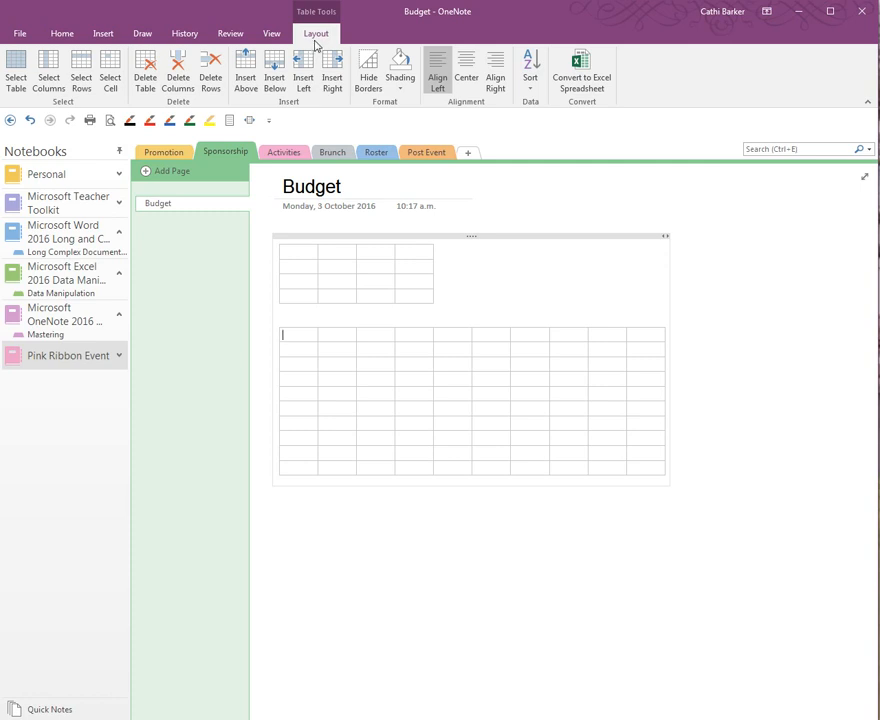
click(447, 577)
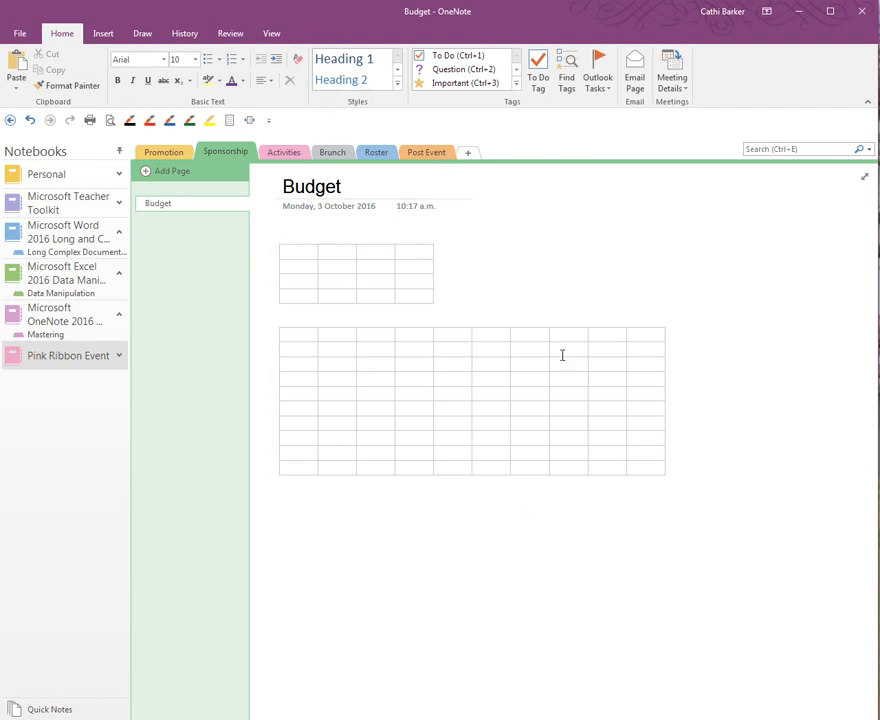
click(416, 296)
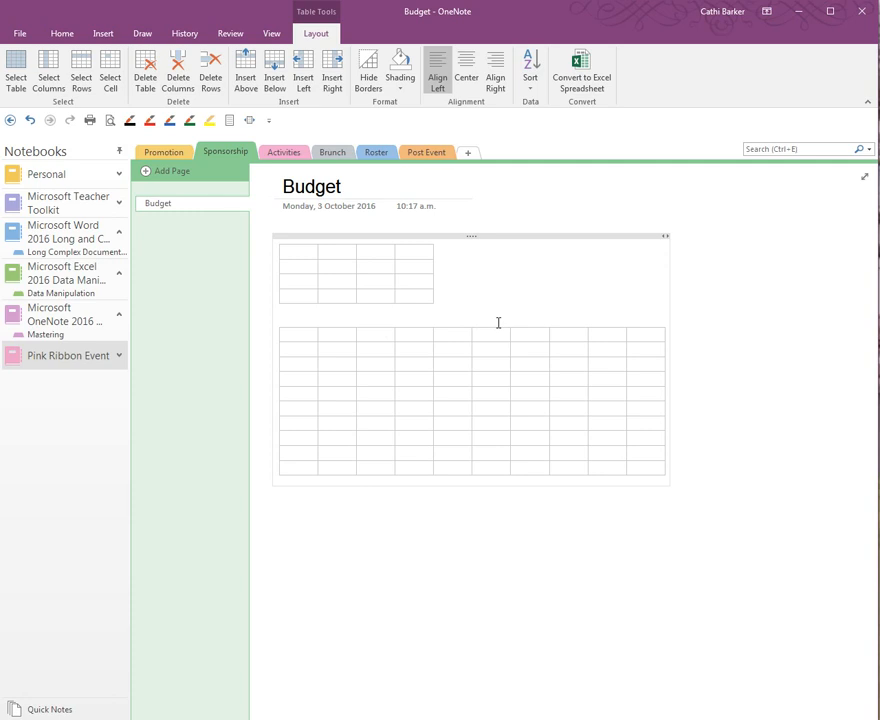
- Add the Insert Space command to the Quick Access Toolbar
click(102, 35)
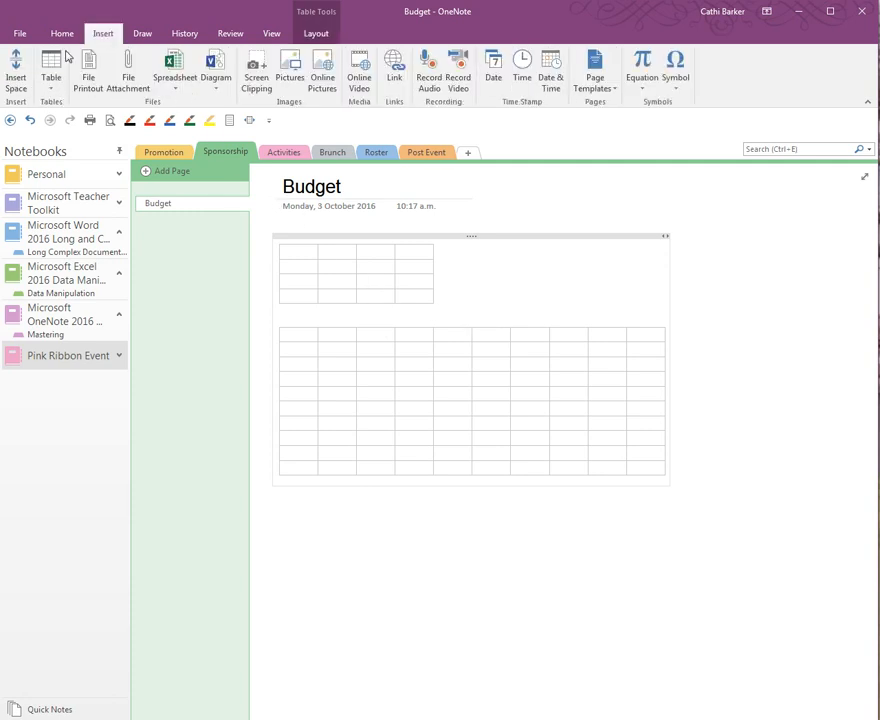
right_click(15, 80)
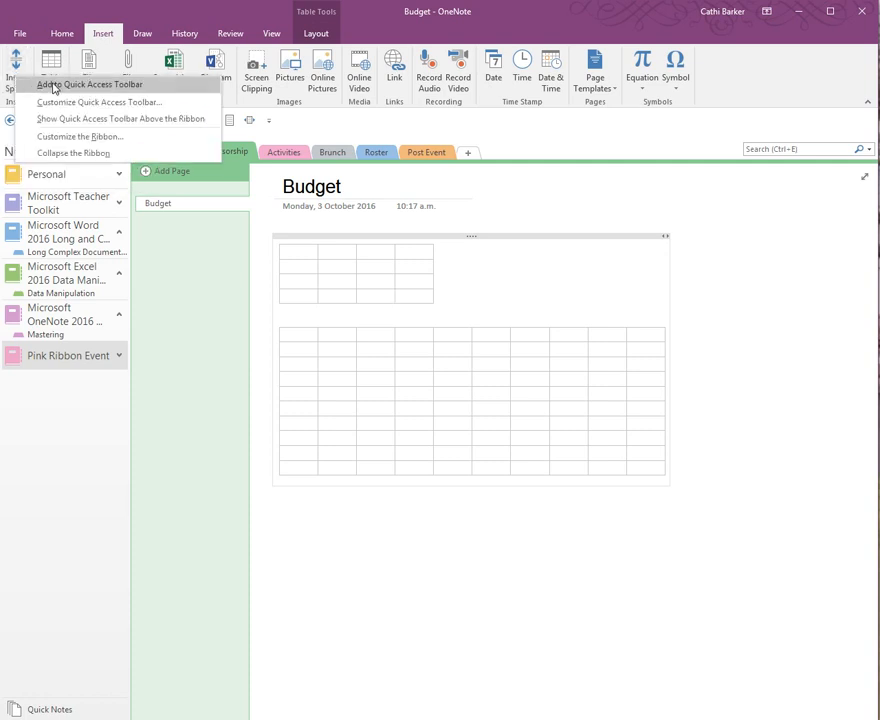
click(53, 86)
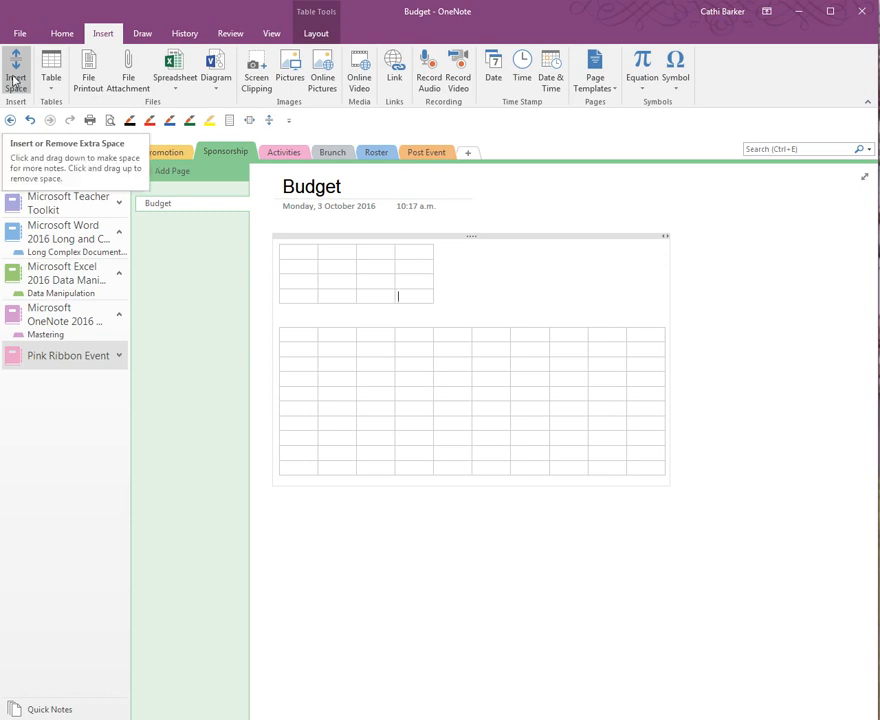
- Use Insert Space between the two Budget tables to move the 10-column table down into its own container
click(269, 121)
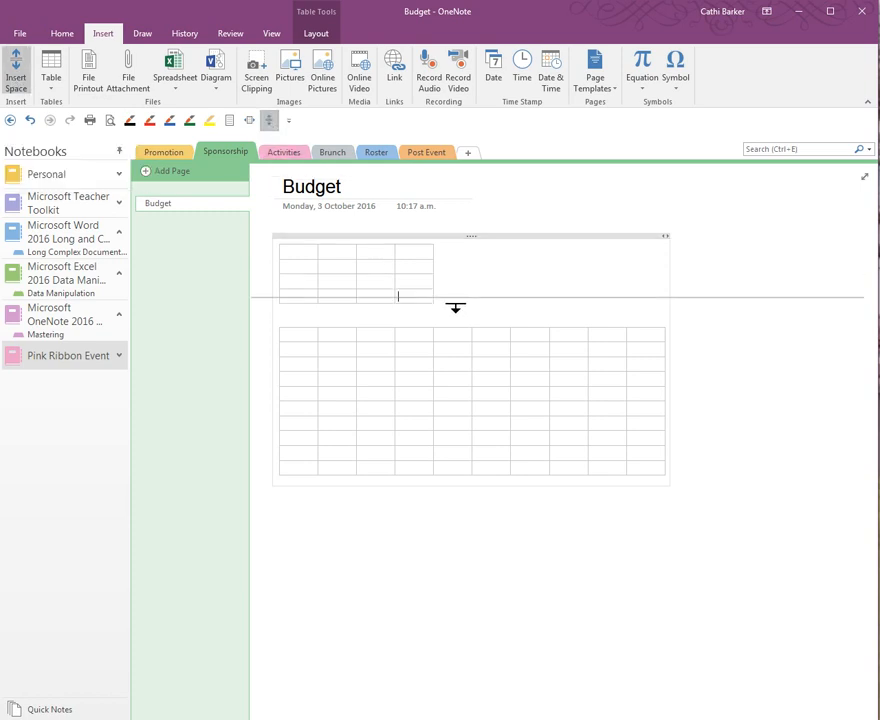
drag(455, 309, 461, 386)
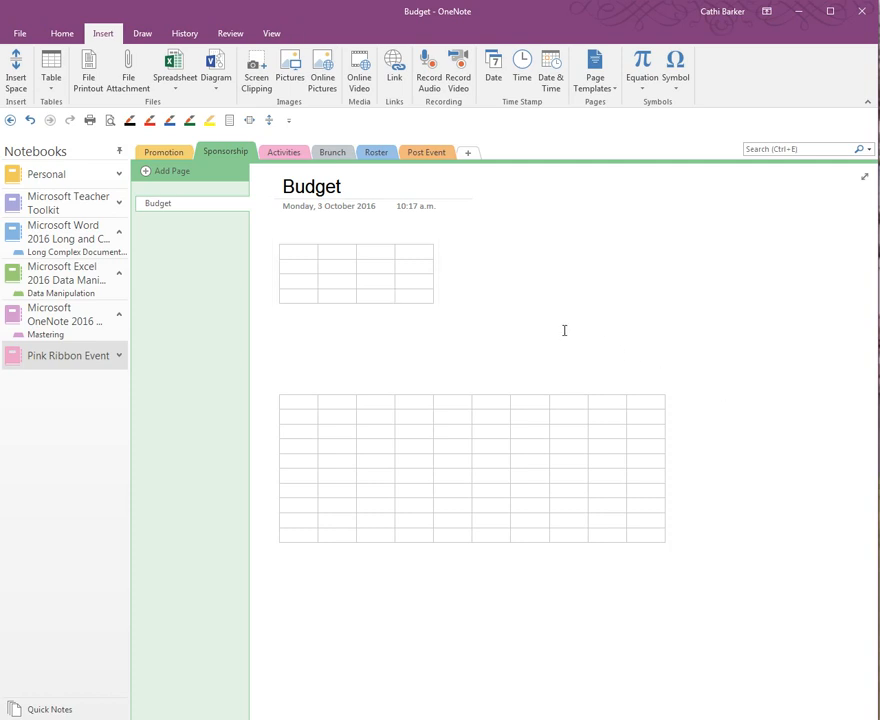
click(379, 293)
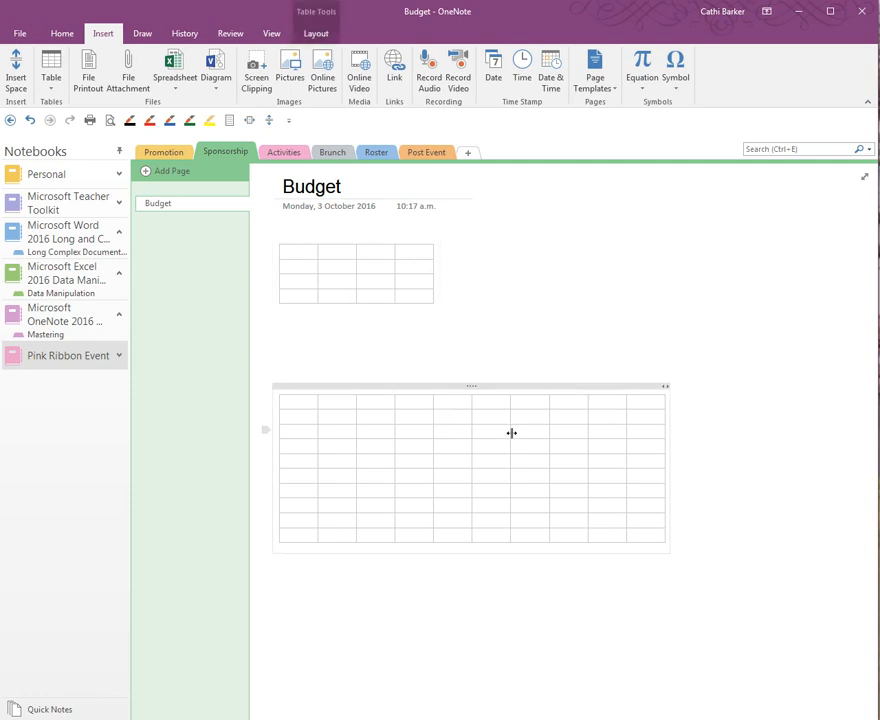
click(387, 297)
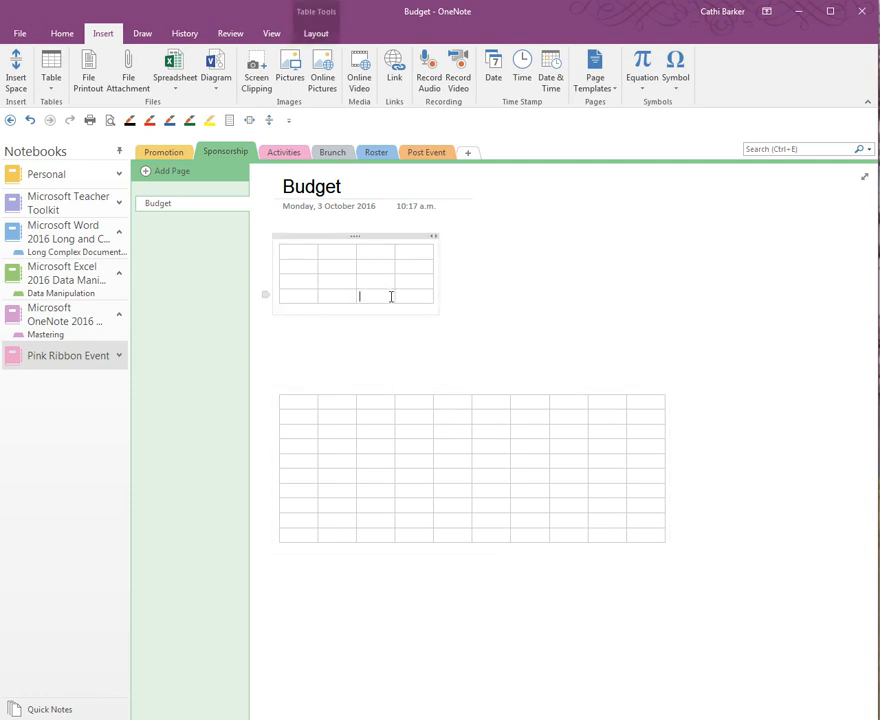
- Select the whole four-column table, one of its columns, its third row, and the first cell of its second row in turn
click(325, 36)
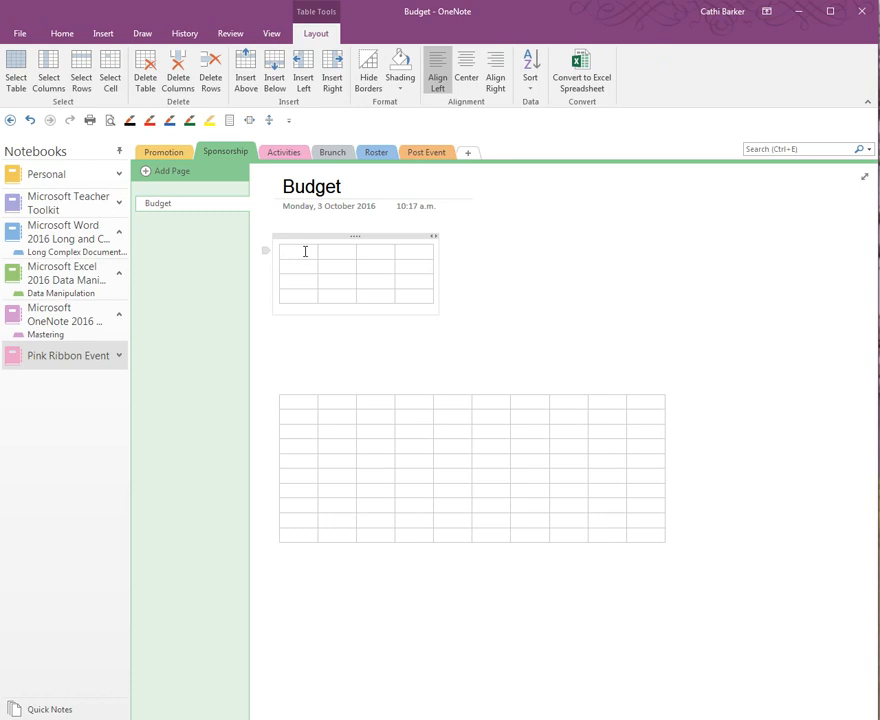
click(16, 74)
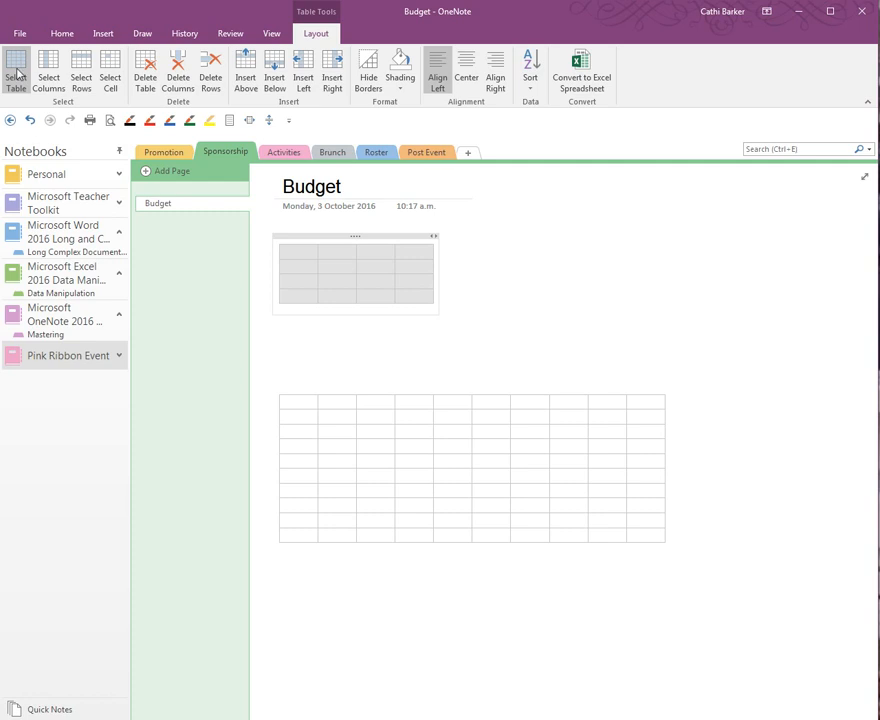
click(374, 258)
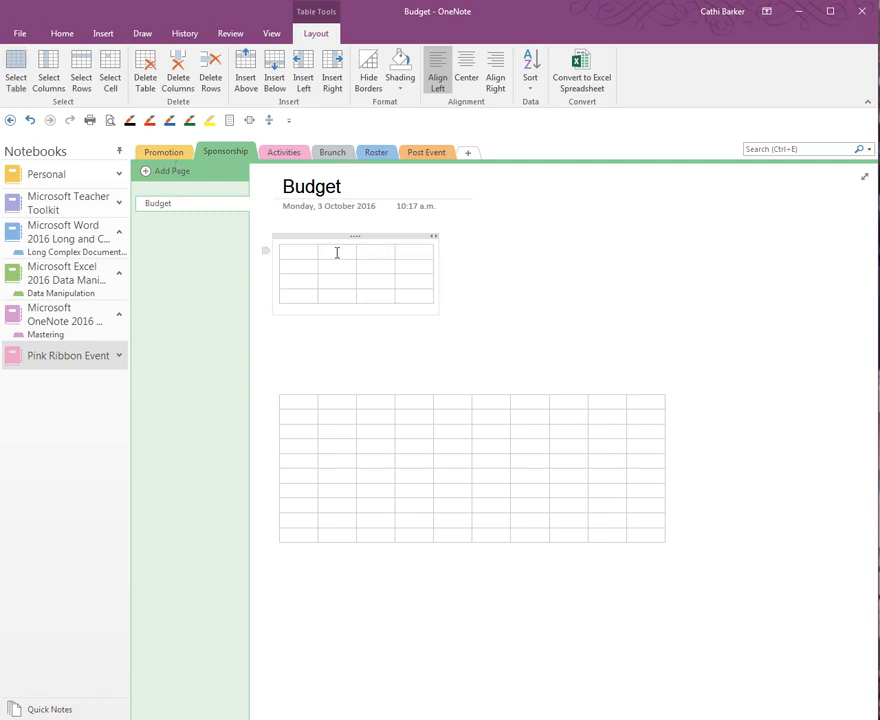
click(60, 88)
click(328, 279)
click(82, 82)
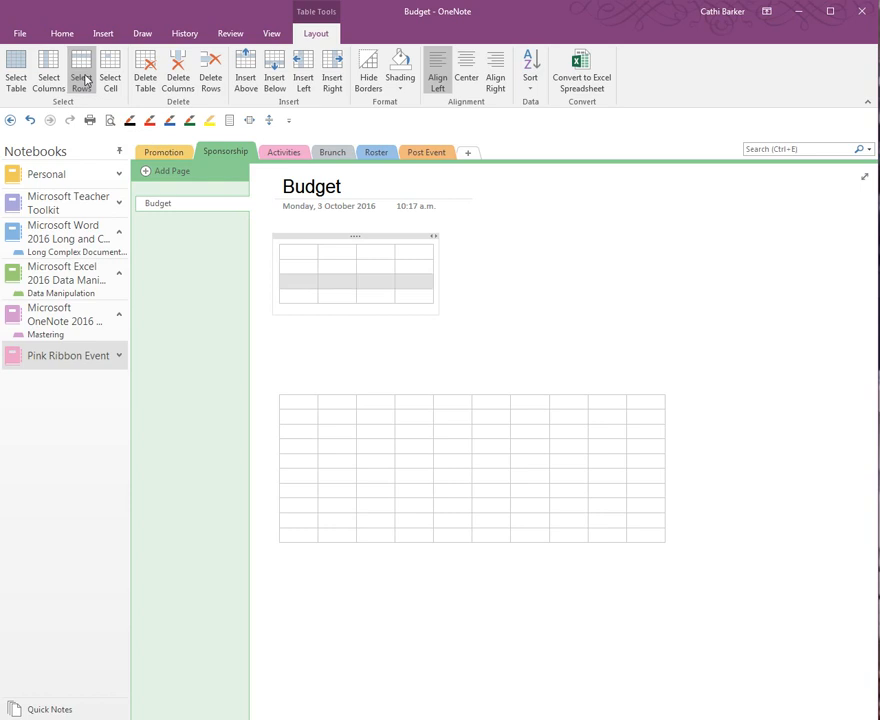
click(289, 267)
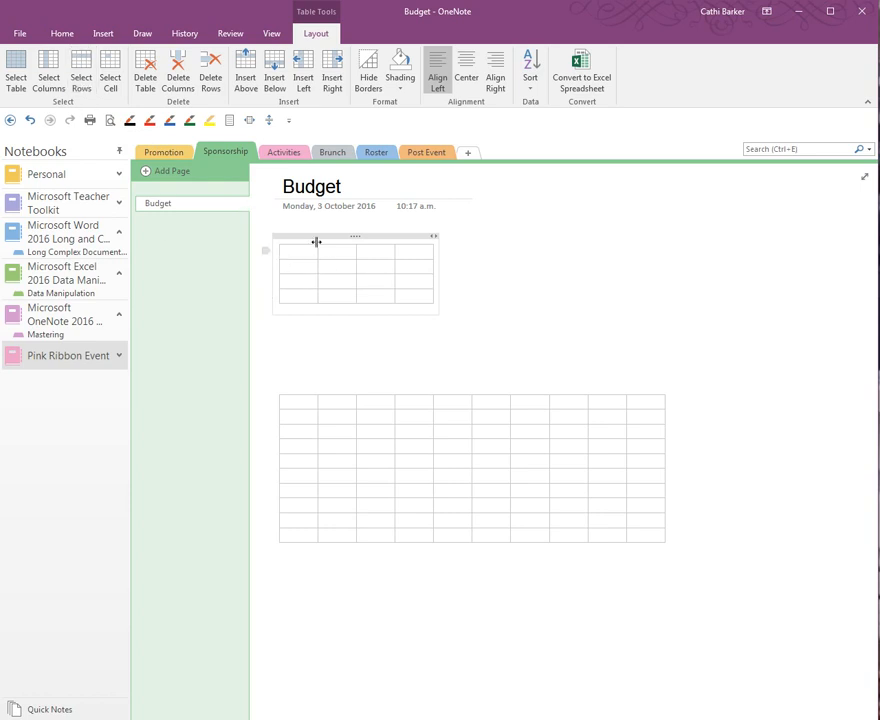
click(110, 80)
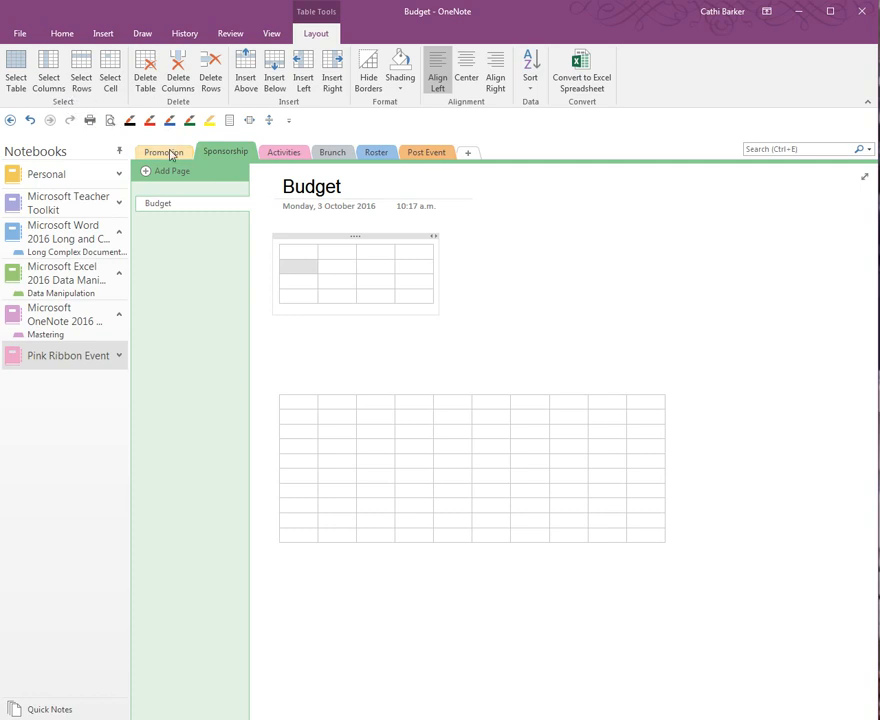
- Delete the four-column table and move the 10-column table up beneath the page date
click(301, 251)
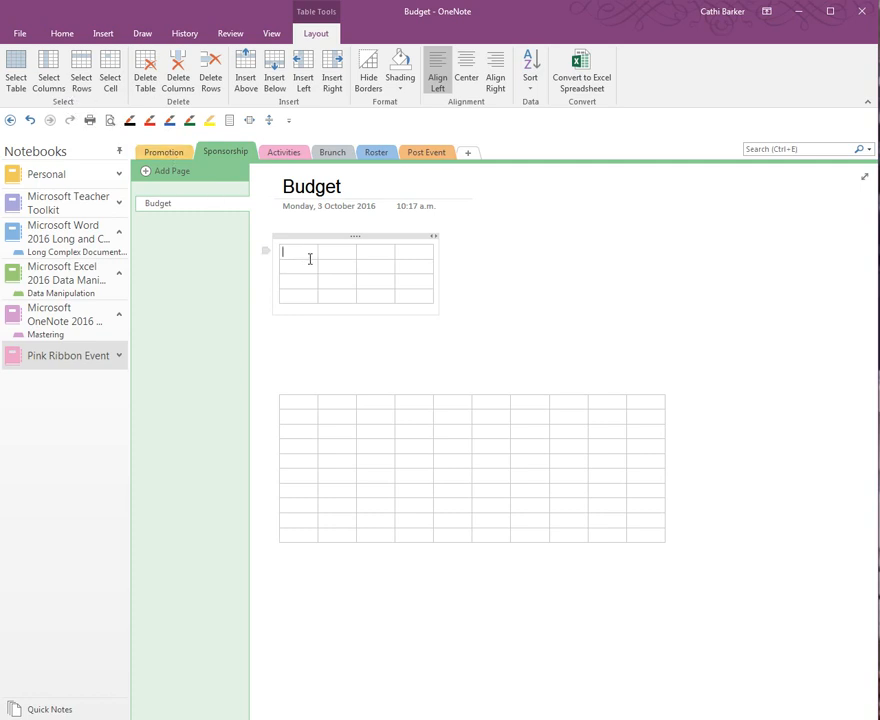
click(146, 80)
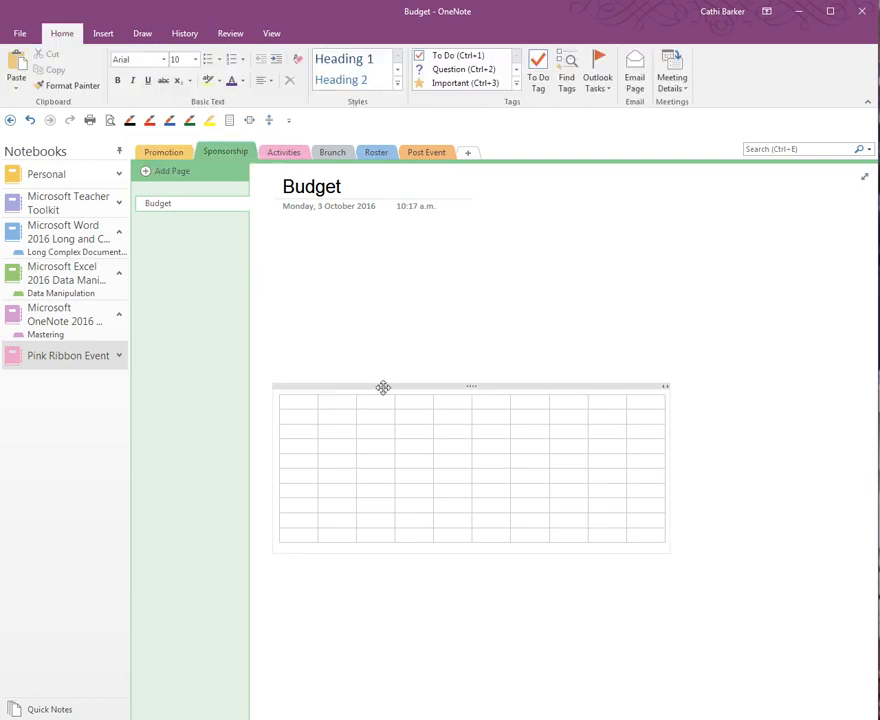
drag(383, 387, 361, 238)
- Enter 1, 2, 3 in the first three cells of the first row and 4, 5, 6 in the second row
click(365, 246)
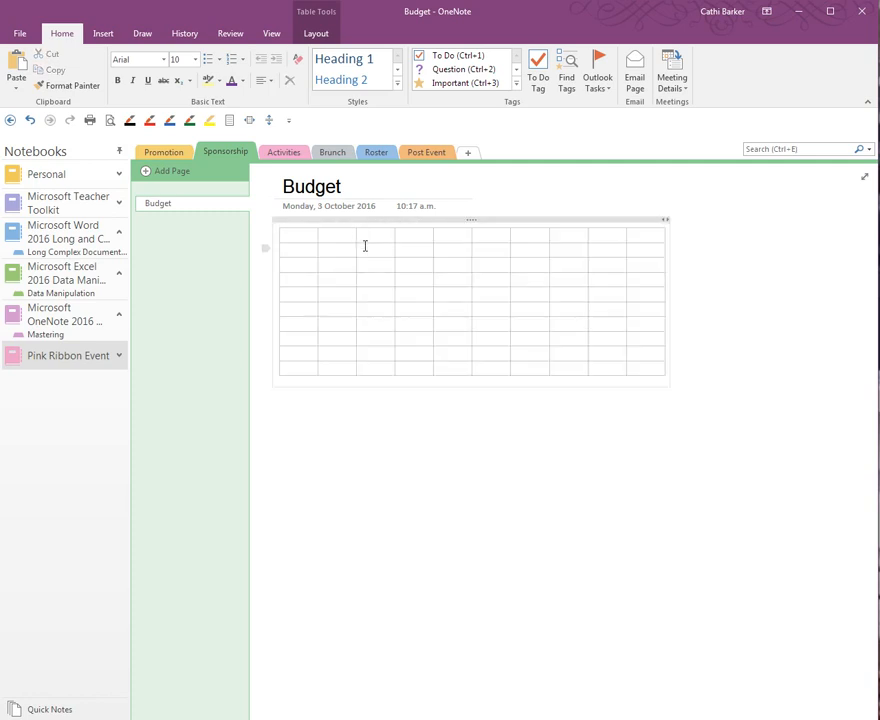
click(354, 245)
text(2)
click(356, 248)
key(Tab)
text(5)
key(Tab)
text(6)
- Insert and delete a trial column left of the second column, and a trial row above the second row
click(316, 34)
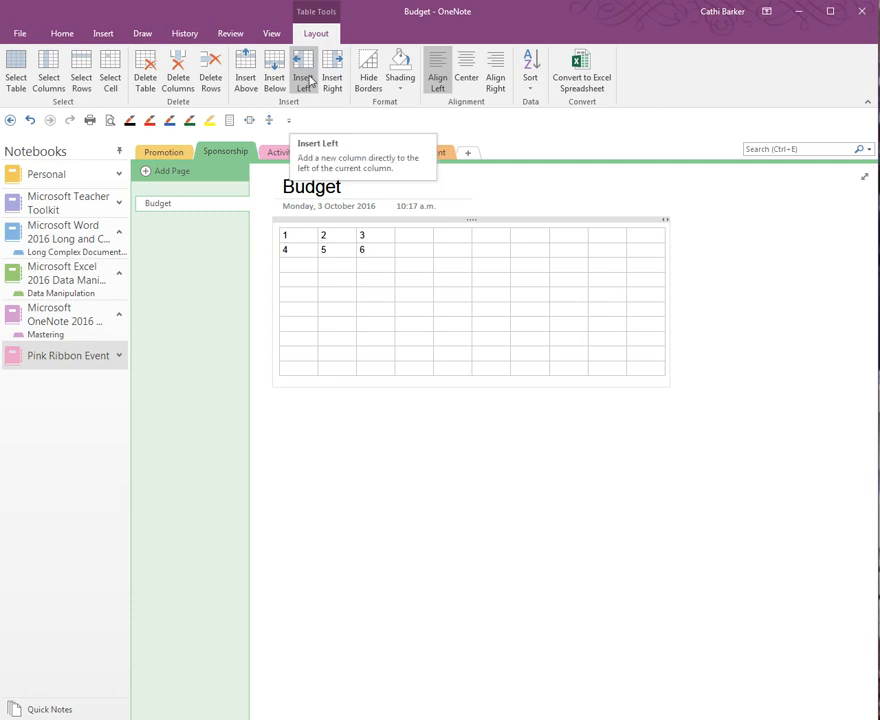
click(305, 78)
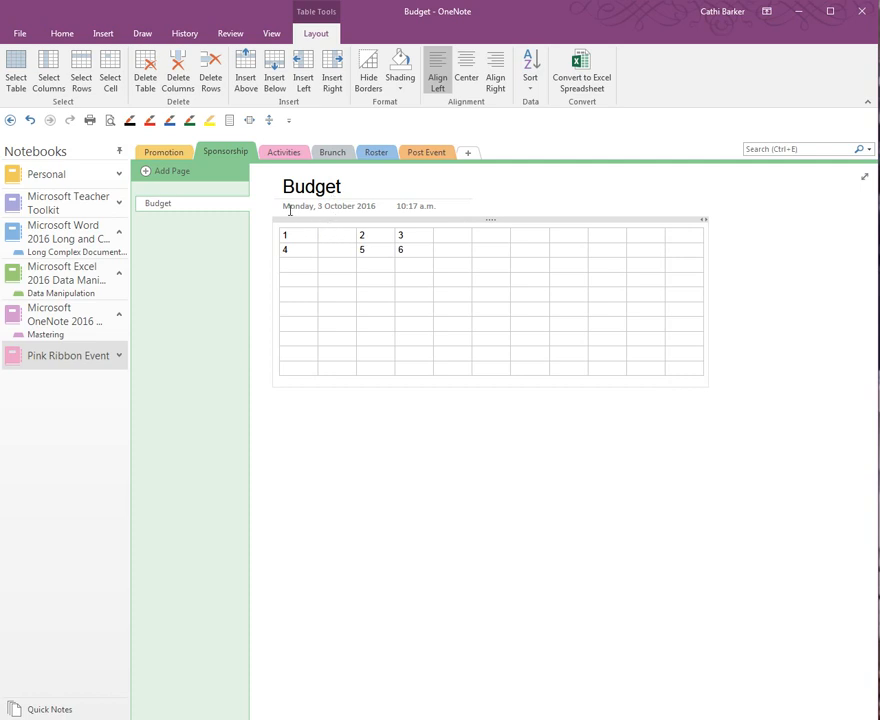
click(179, 87)
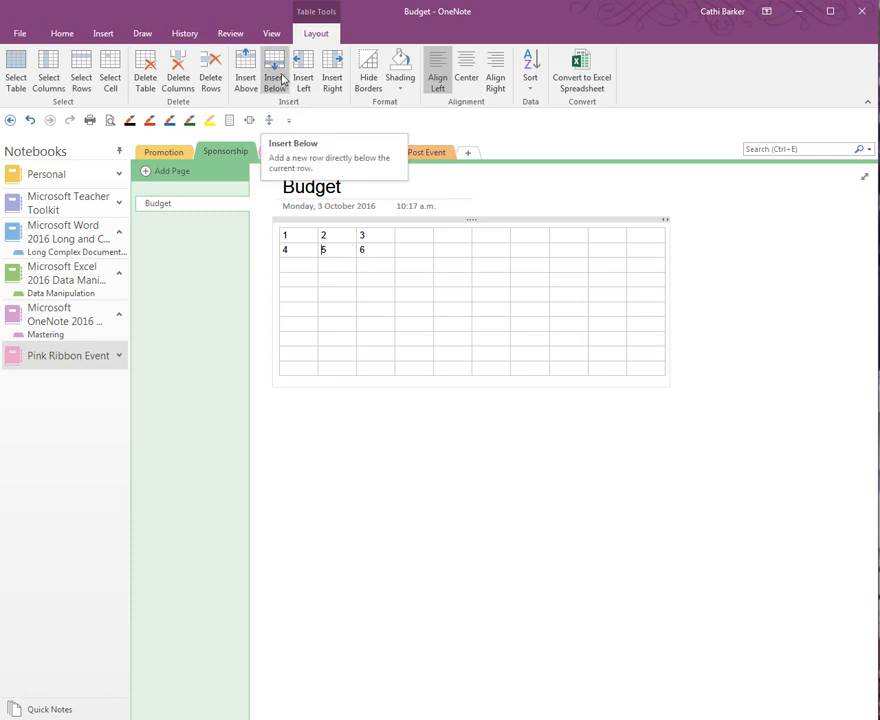
click(247, 80)
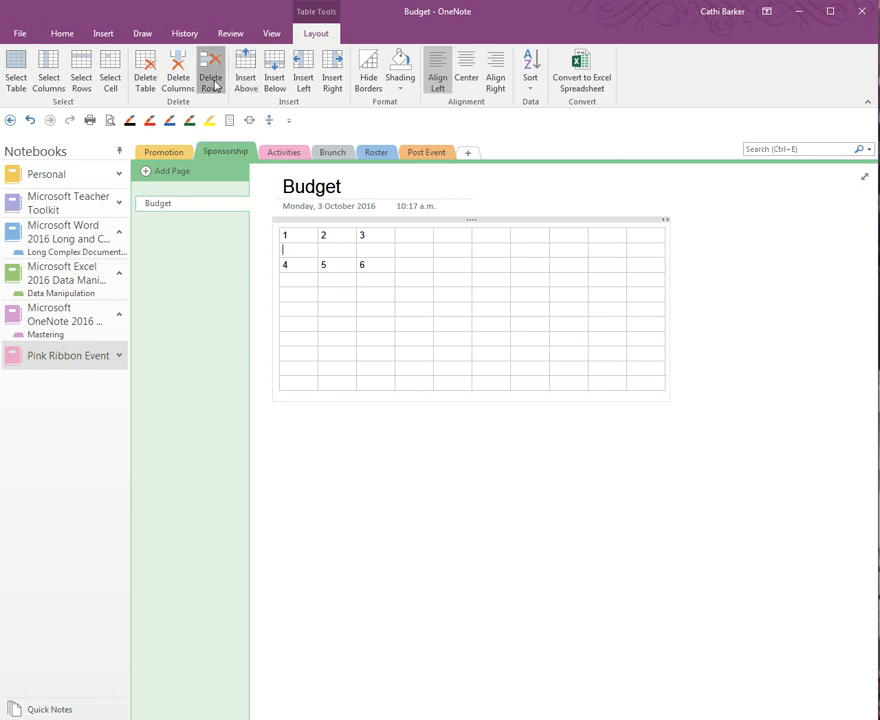
click(214, 84)
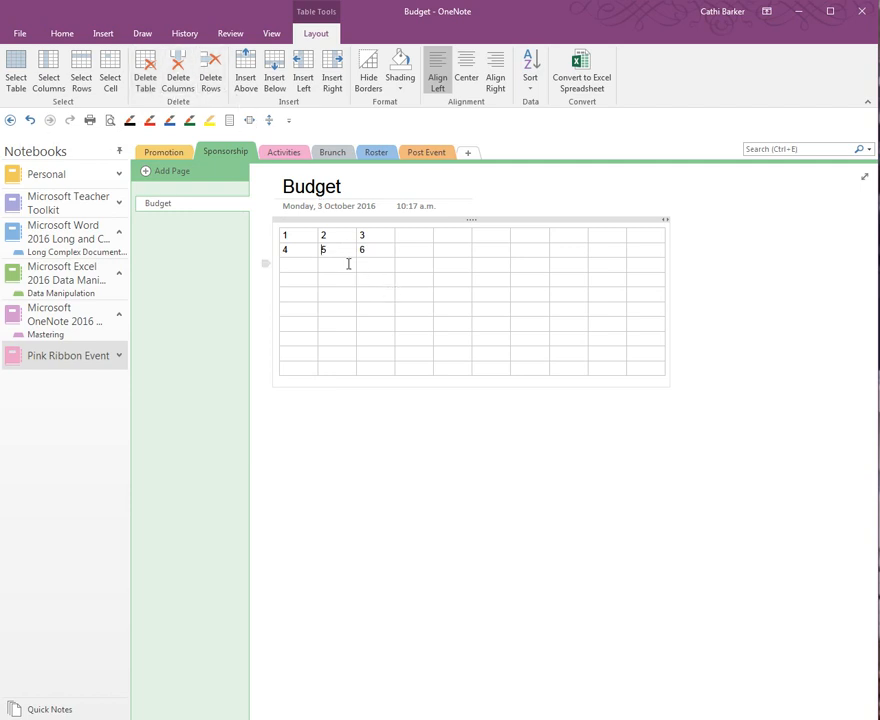
- Shade the table's entire first row light orange
drag(297, 240, 372, 242)
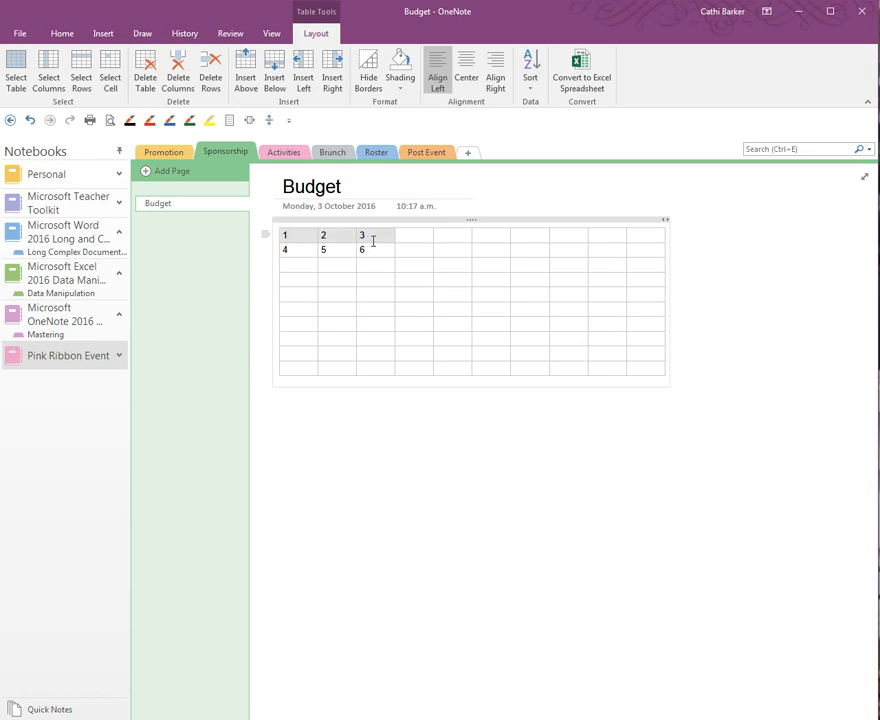
click(290, 235)
drag(290, 235, 379, 236)
click(375, 236)
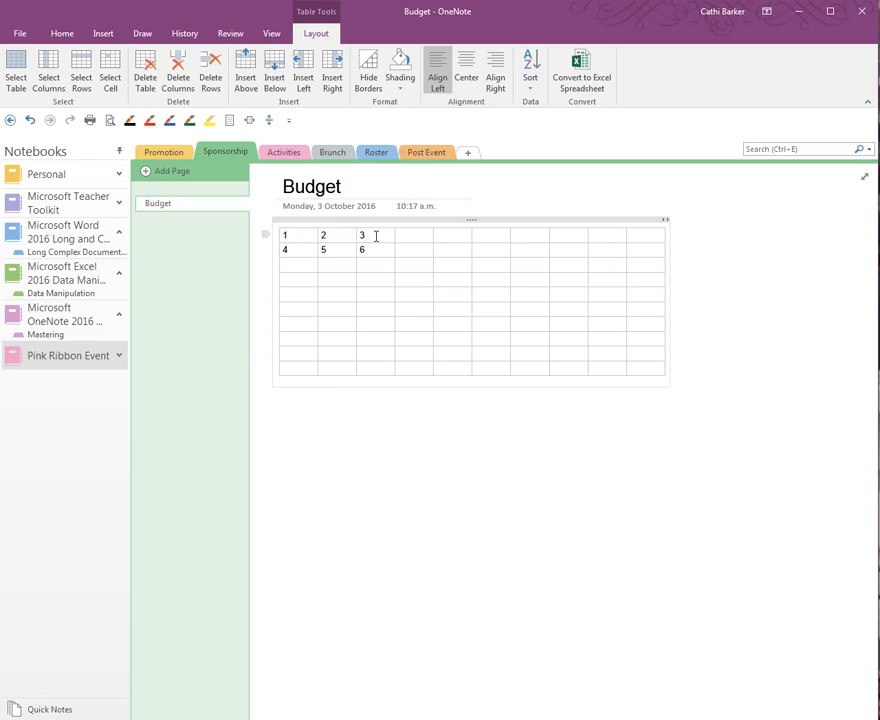
click(265, 236)
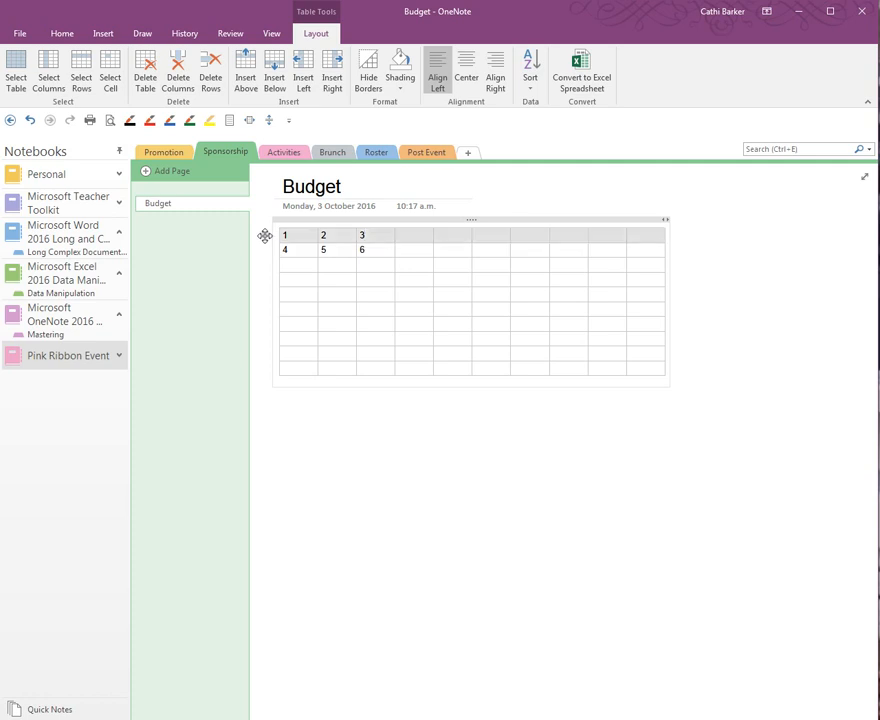
click(402, 87)
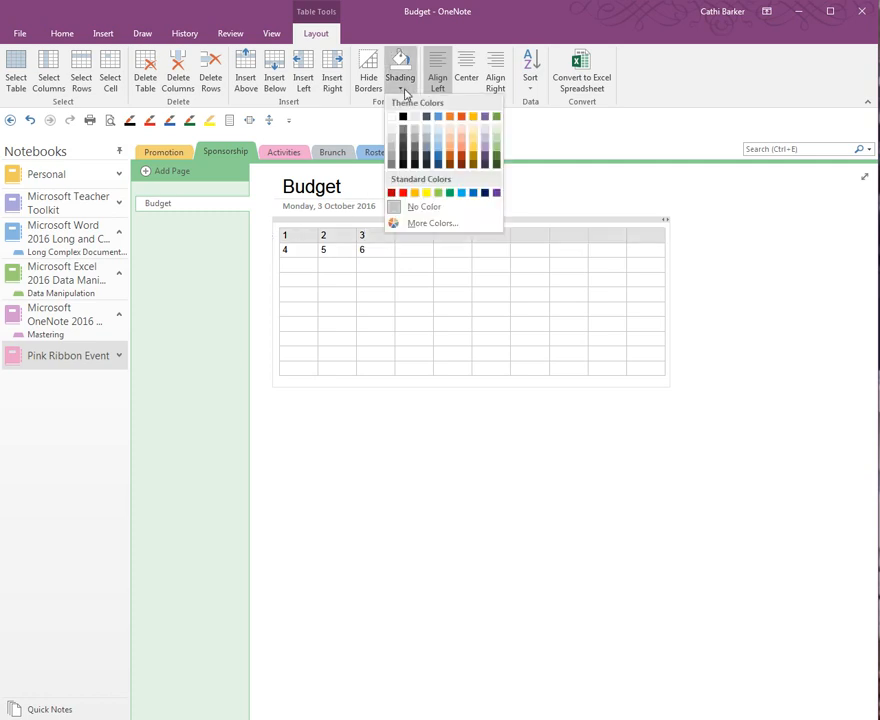
click(450, 133)
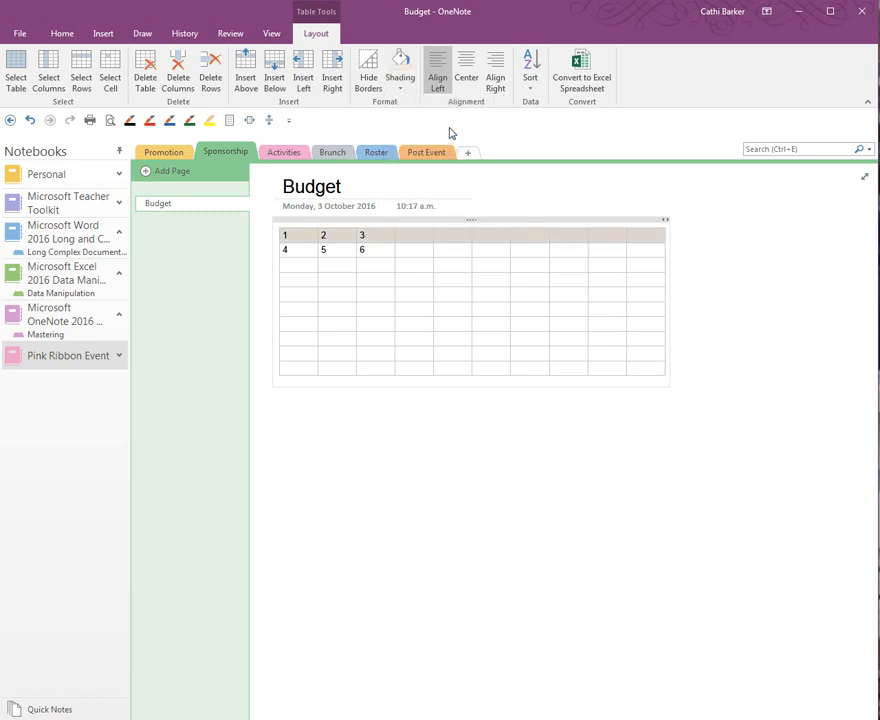
click(365, 234)
key(Down)
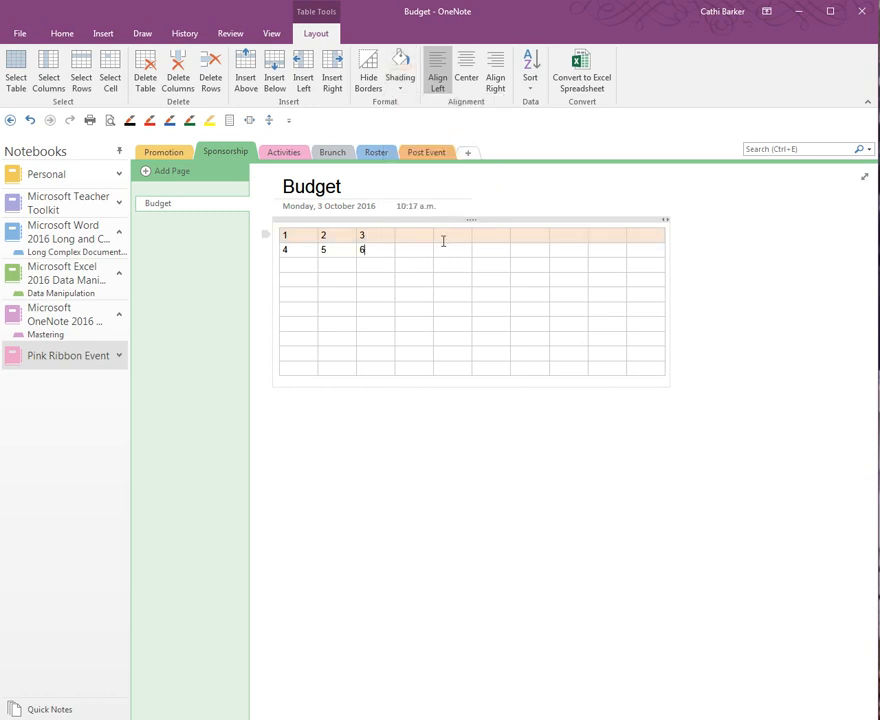
- Try centre and right alignment on the shaded row before restoring left alignment, and hide and restore the table borders
click(266, 236)
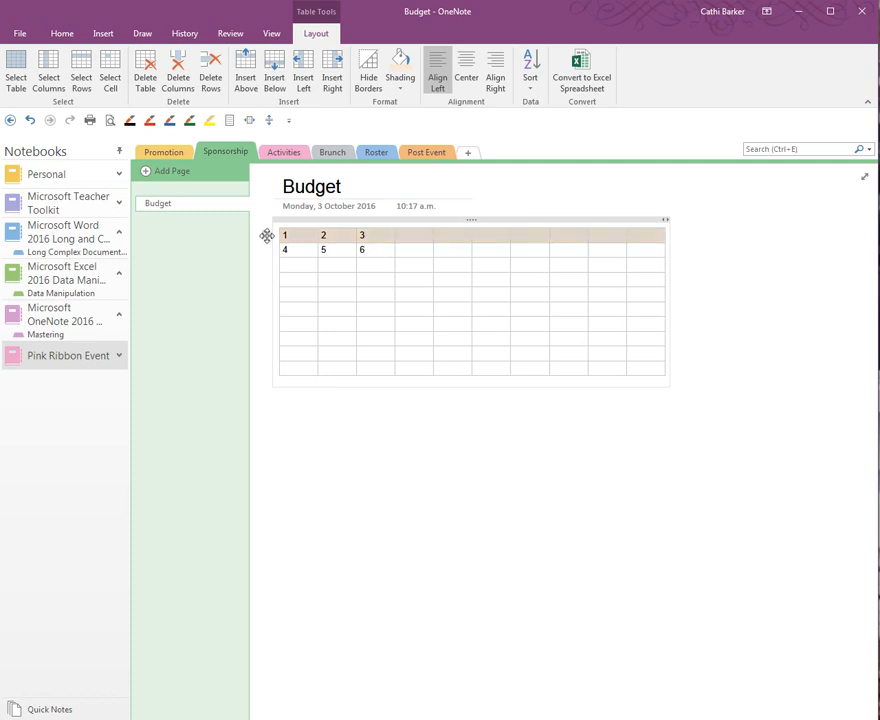
click(472, 80)
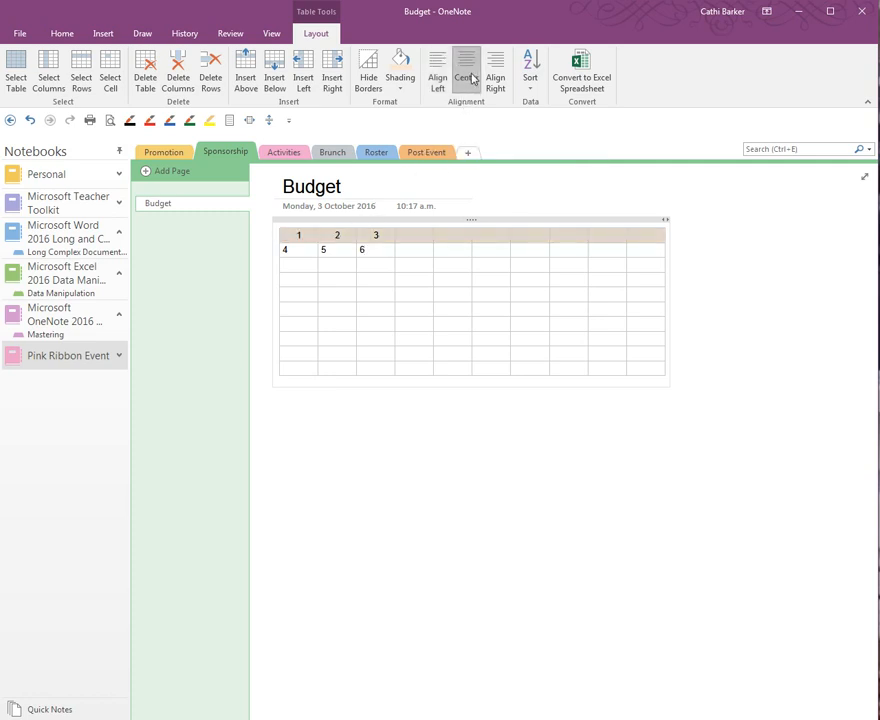
click(495, 80)
click(437, 82)
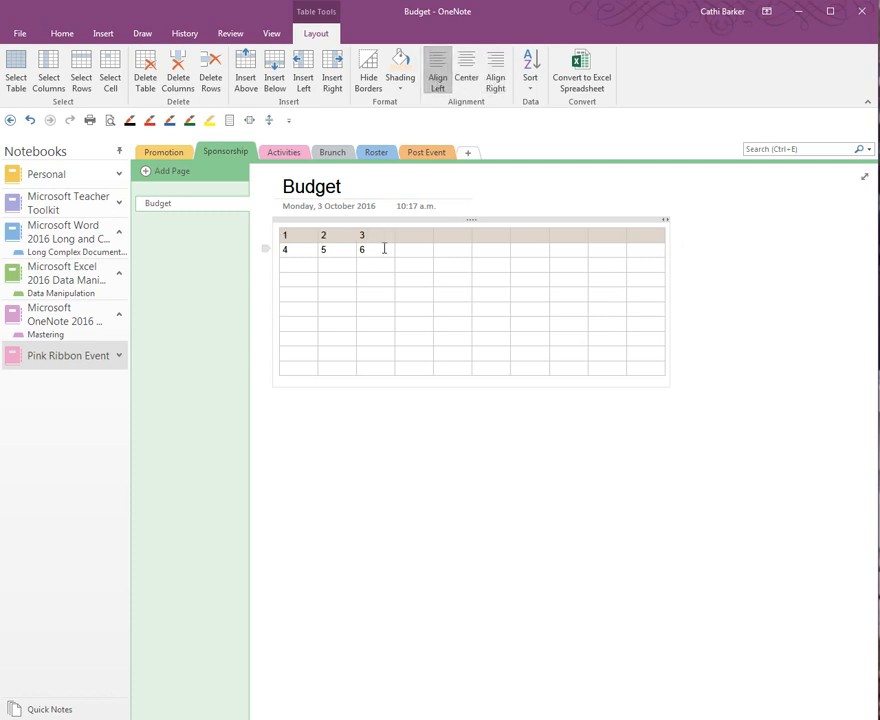
click(370, 73)
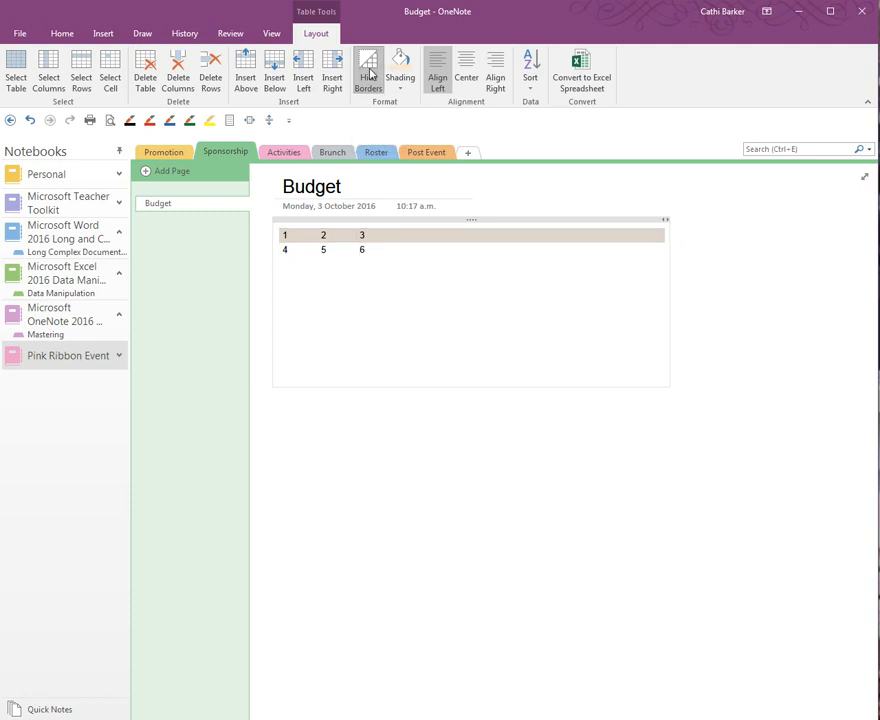
click(370, 73)
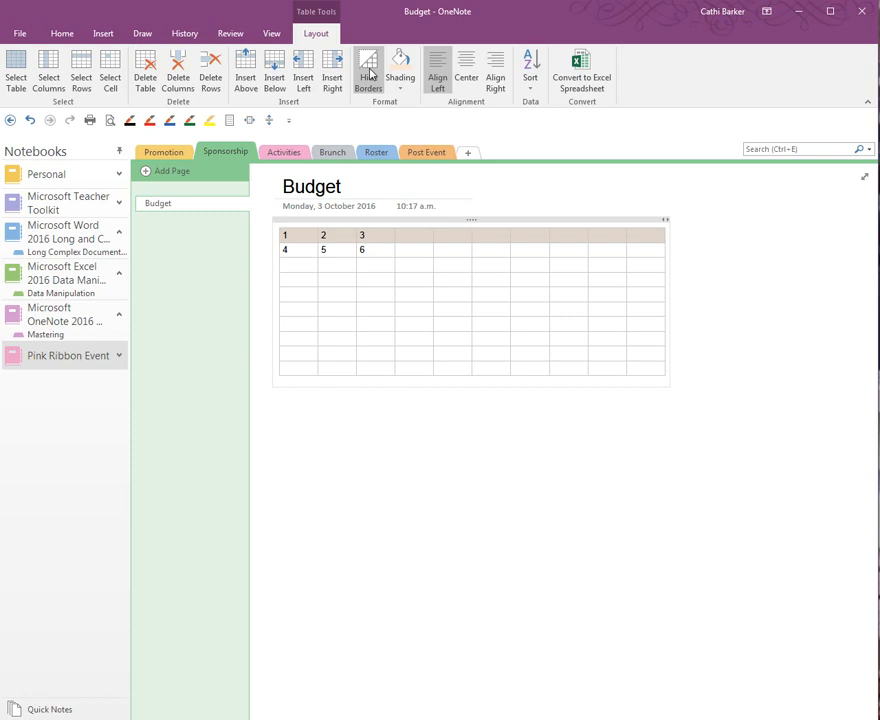
- Enter 2, 6 and 3 down the first column below the 4
click(381, 276)
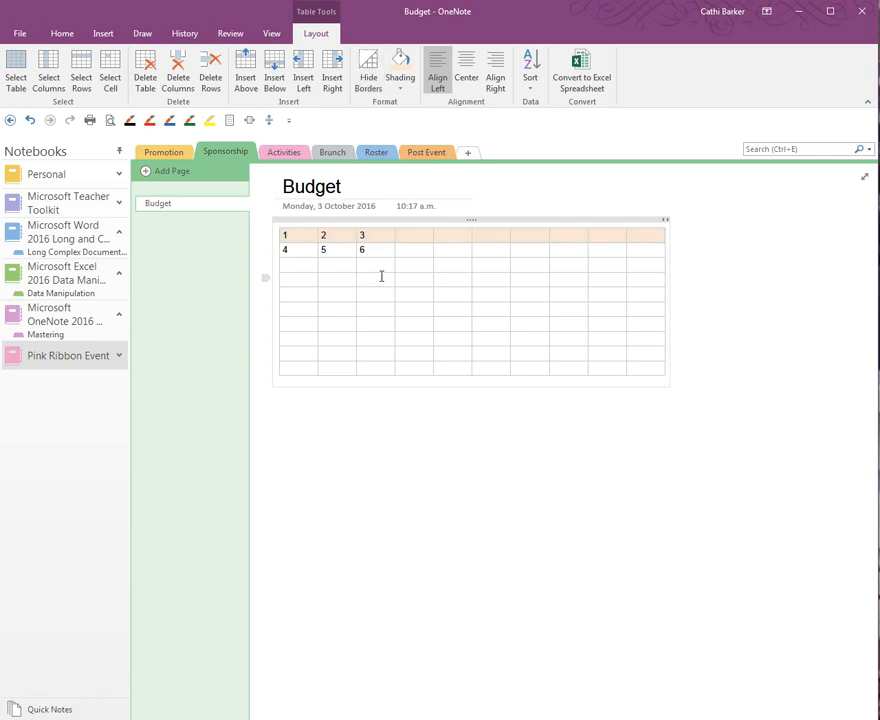
text(2)
key(Down)
text(6)
key(Down)
text(3)
- Sort the table in ascending order by its first column and undo the sort
click(533, 91)
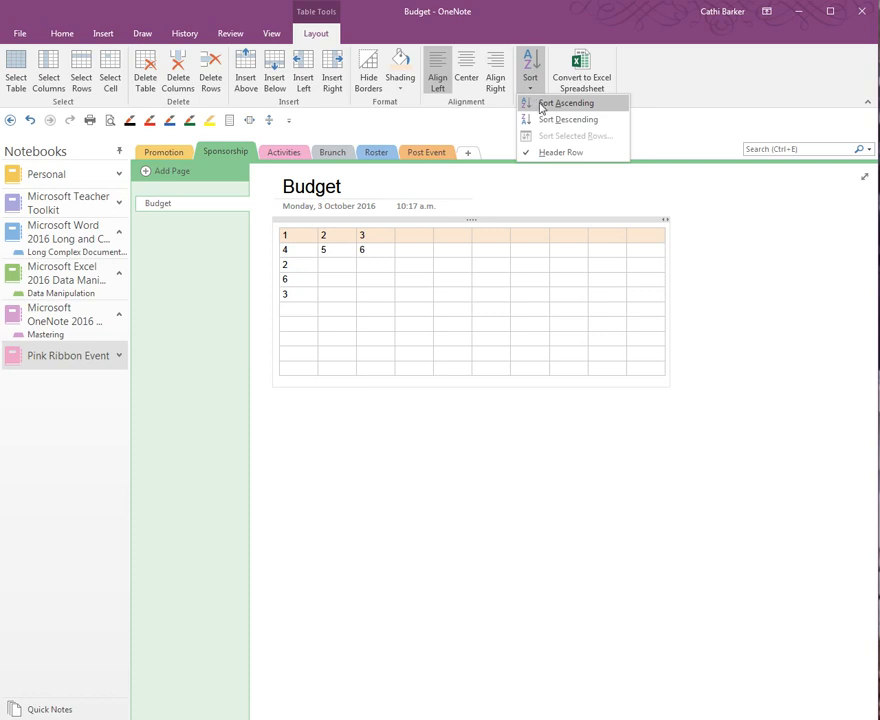
click(541, 104)
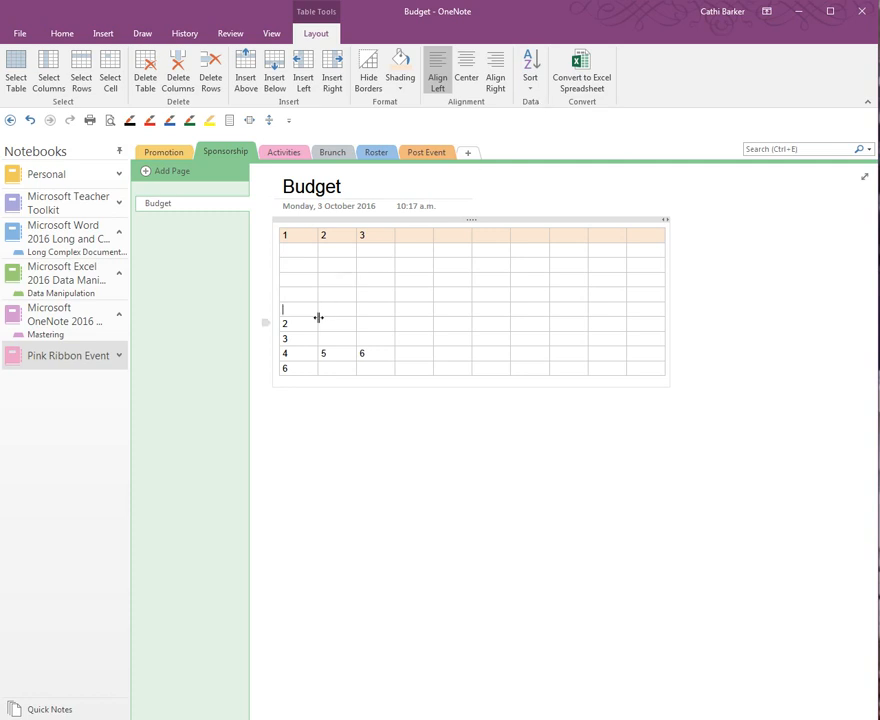
click(30, 120)
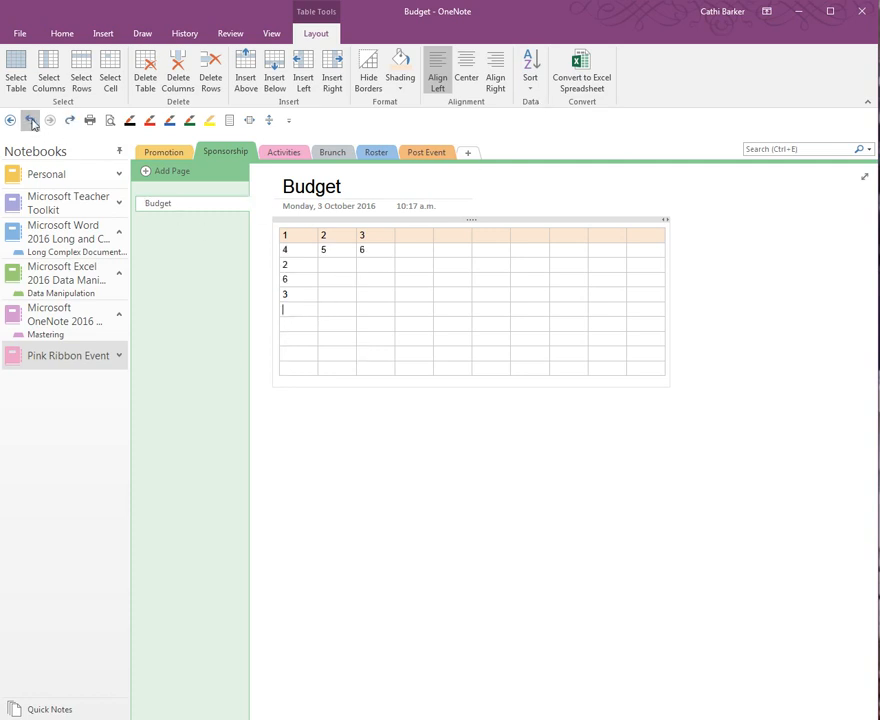
click(307, 236)
- Add several blank lines below the table within its container
click(330, 422)
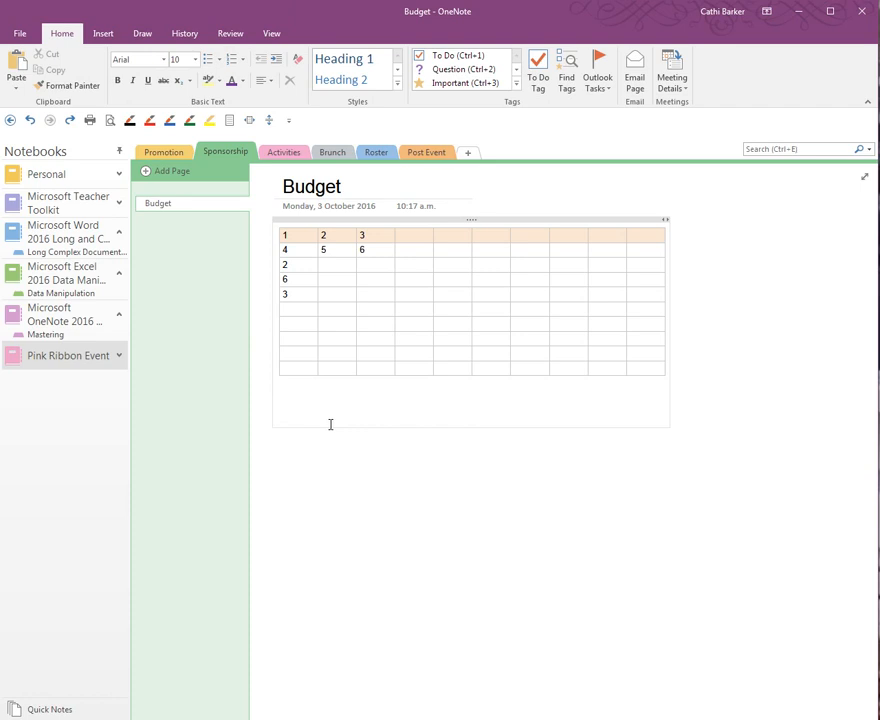
key(Return)
key(Return)
key(Return)
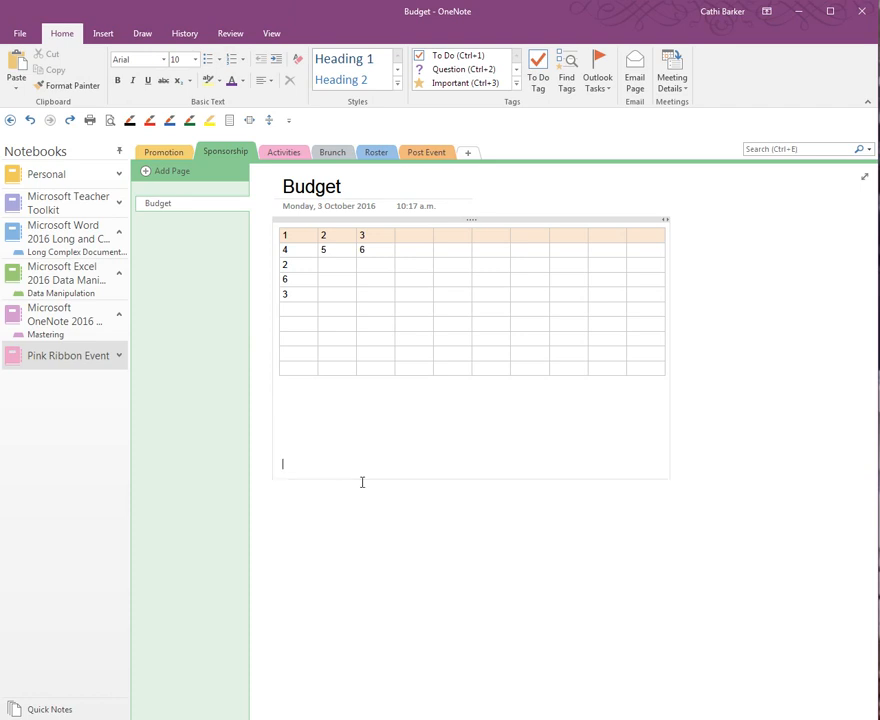
- Place the cursor in the blank area below the table, and delete the whole table container from the Budget page
click(290, 527)
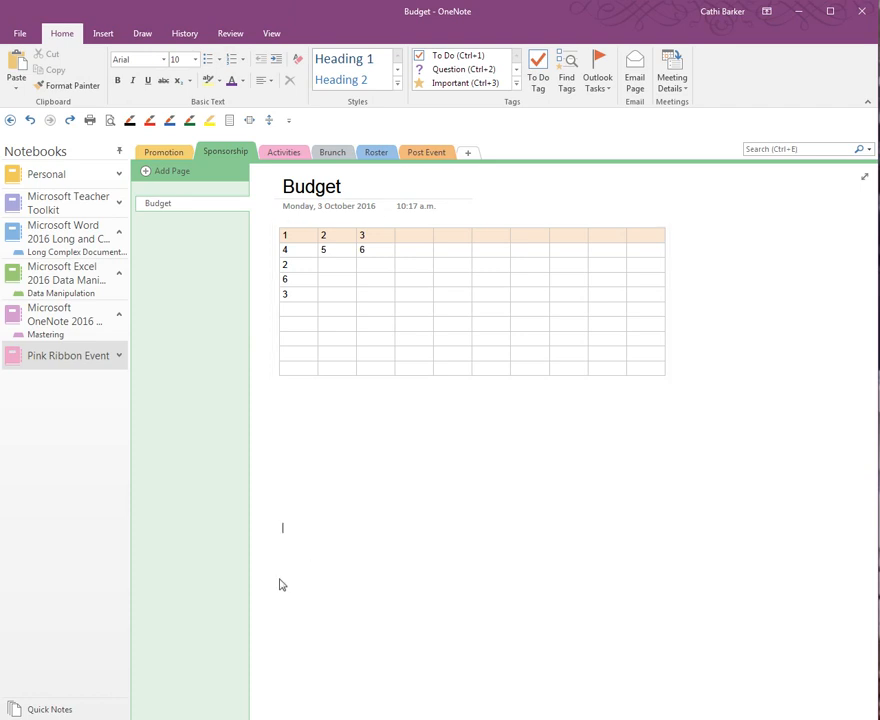
click(306, 474)
click(278, 527)
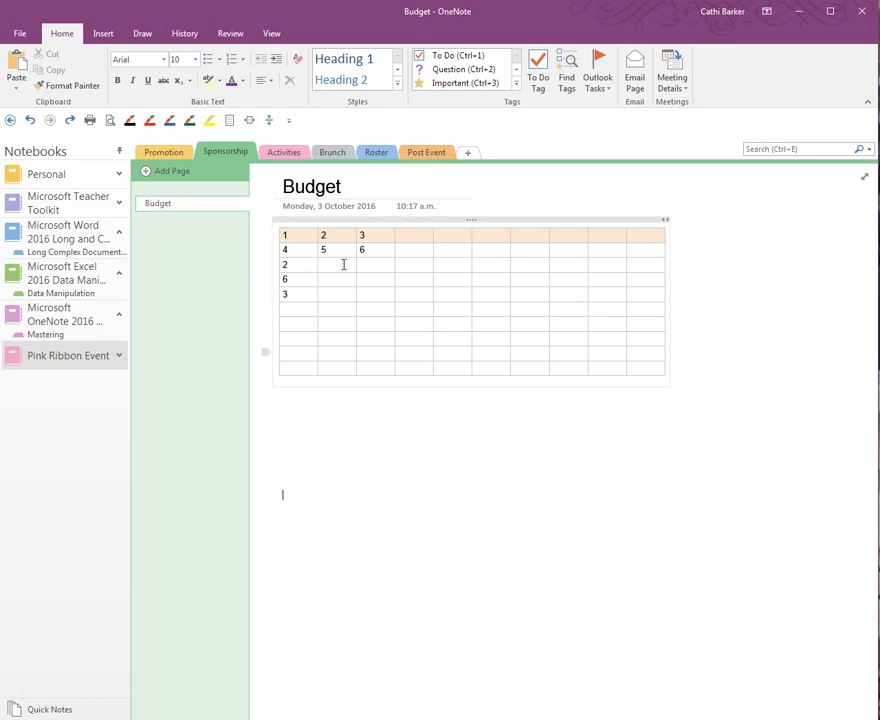
click(313, 224)
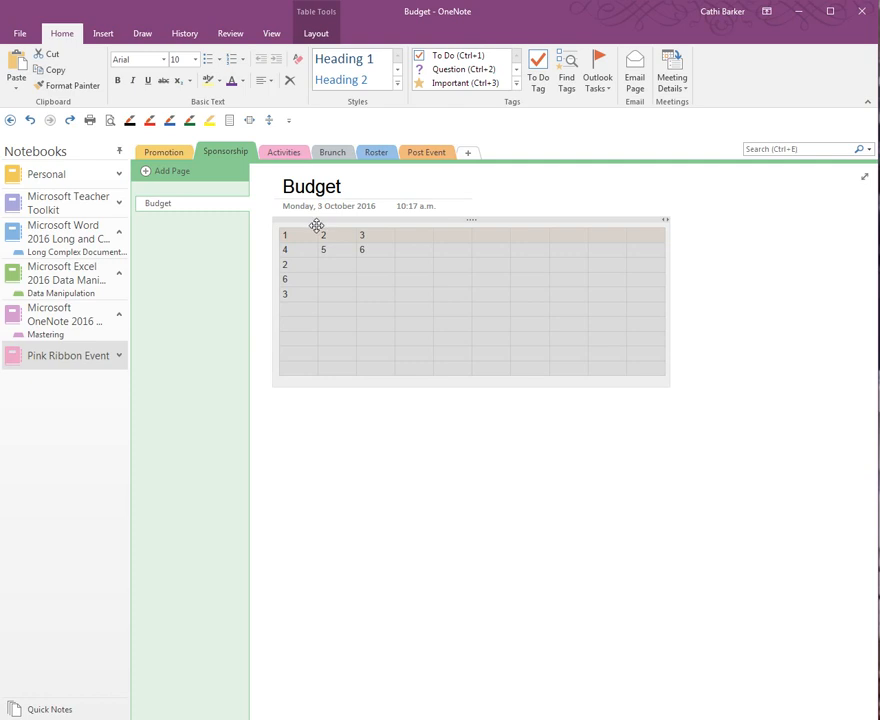
key(Delete)
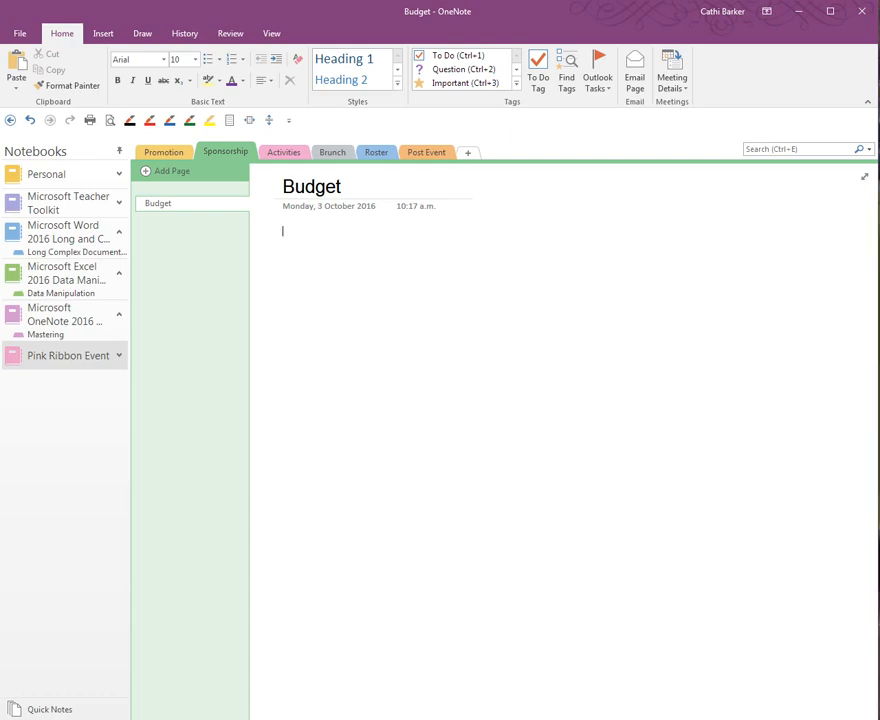
- Switch to Excel, search the new workbook templates for "event budget" and create a workbook from the 50 KB Event budget template
key(alt+Tab)
drag(0, 91, 279, 18)
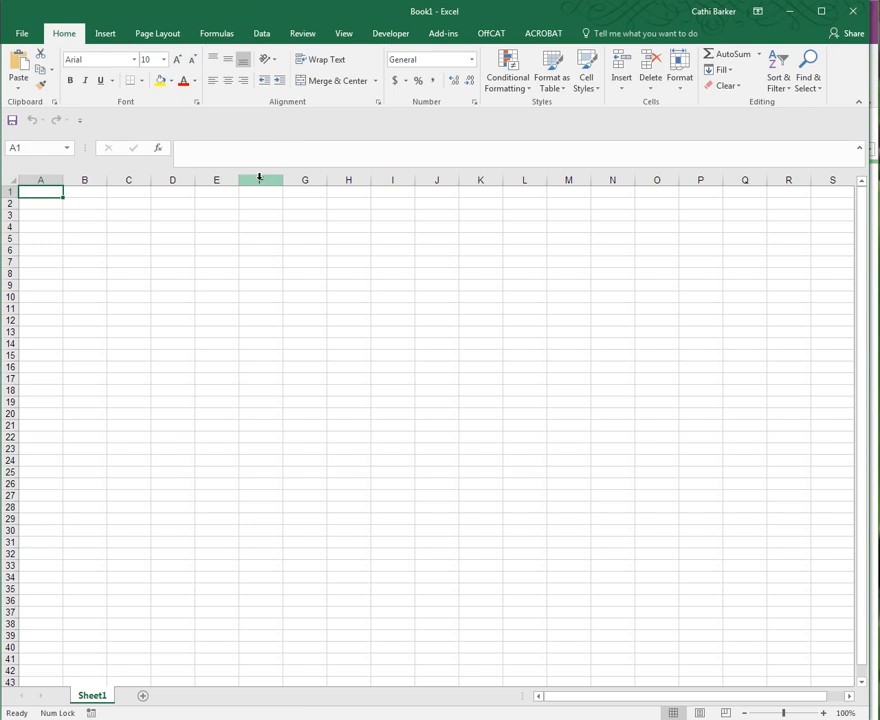
click(20, 31)
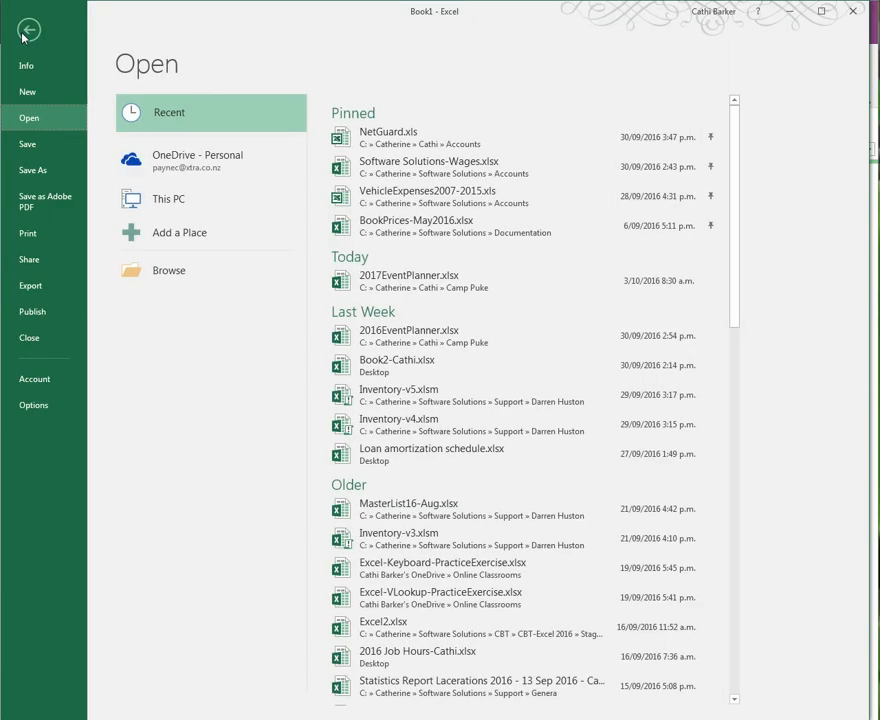
click(26, 91)
click(120, 117)
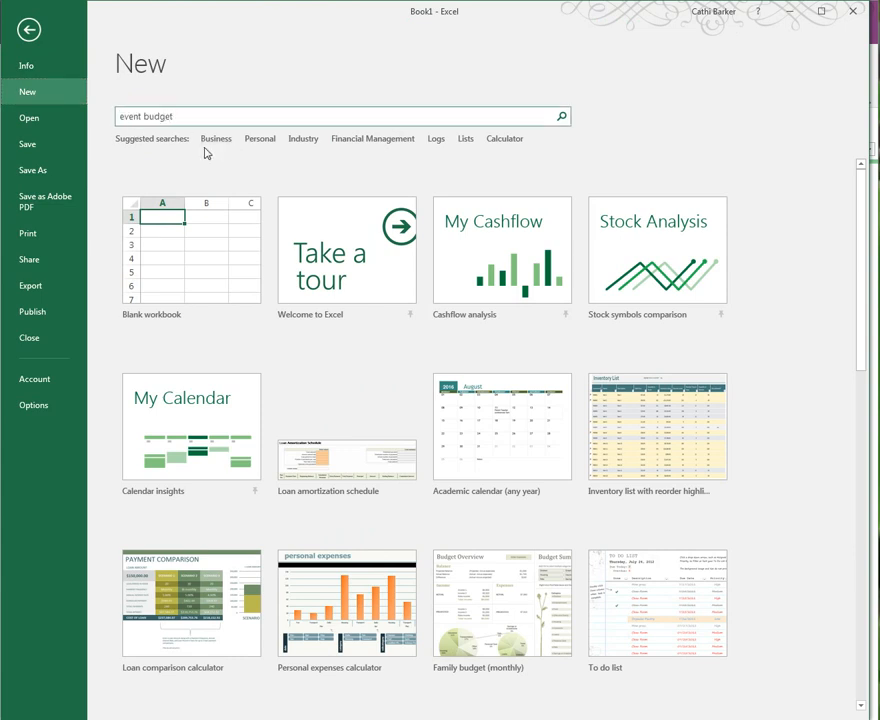
key(Return)
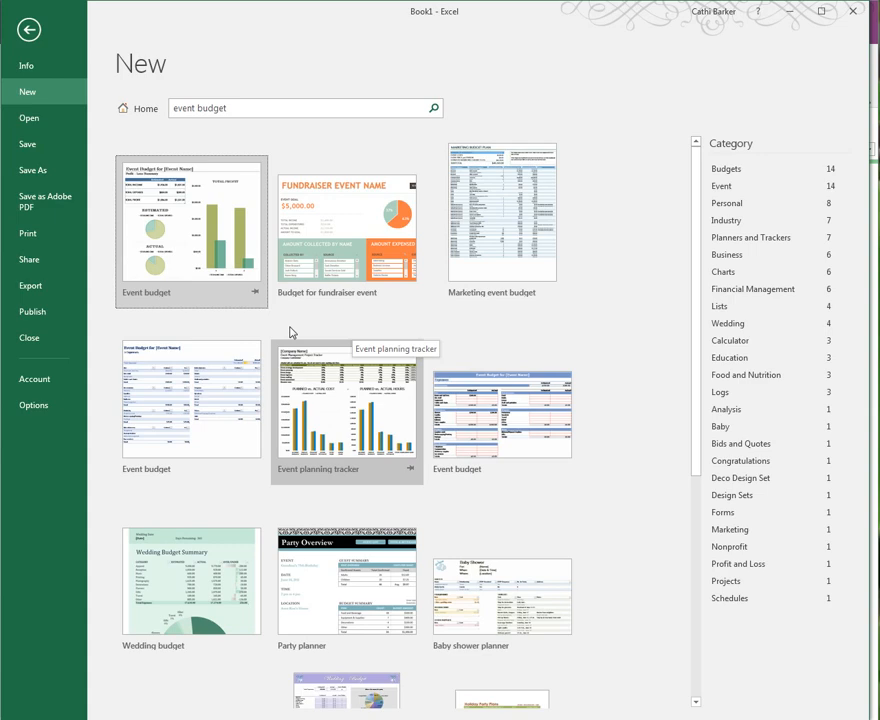
click(181, 392)
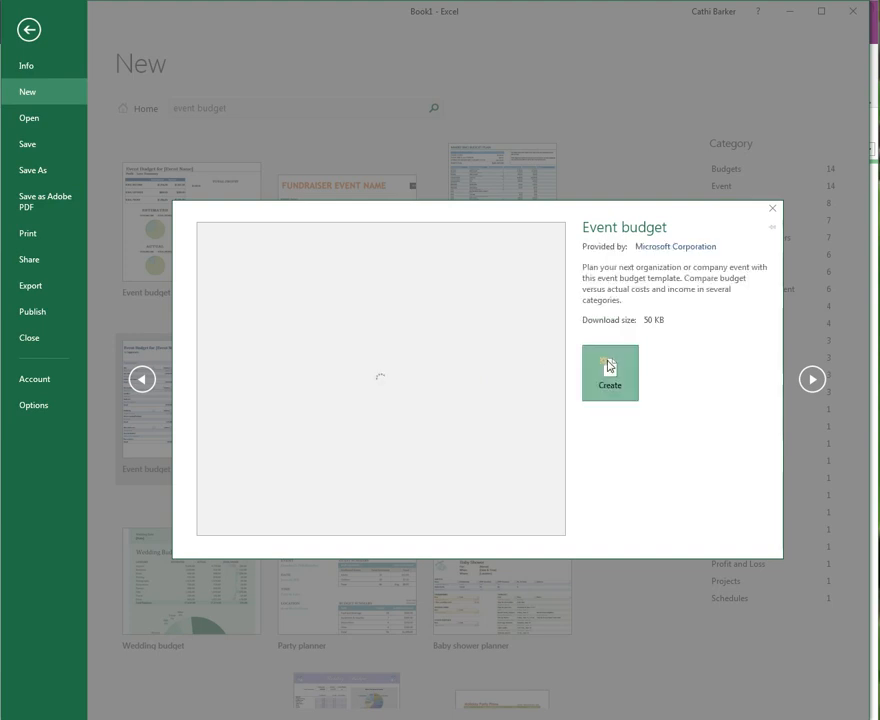
click(609, 367)
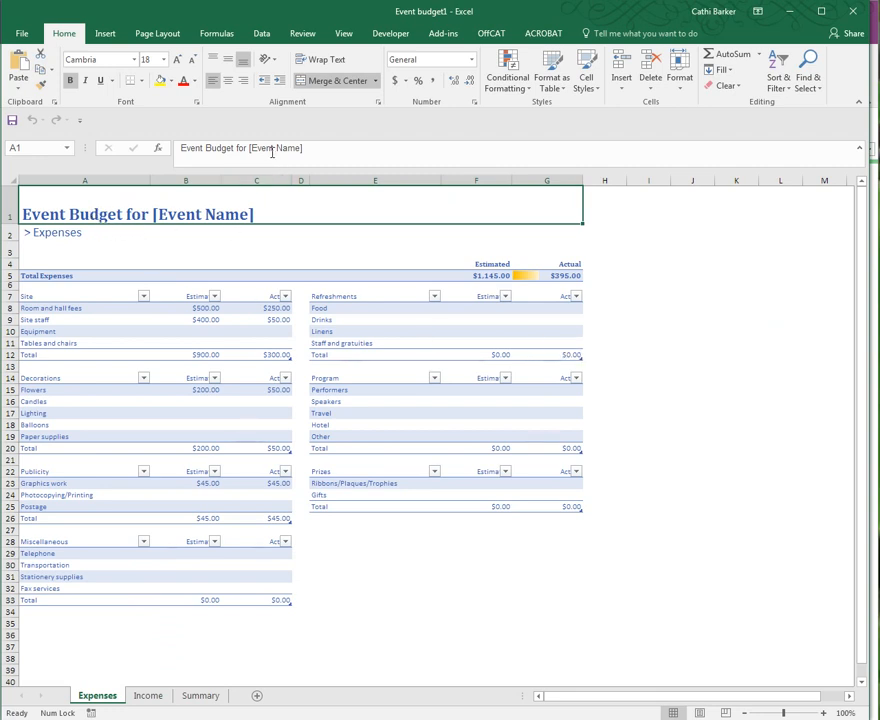
- Replace the [Event Name] placeholder in cell A1 so the title reads "Event Budget for Pink Ribbon Event"
click(308, 148)
key(BackSpace)
key(BackSpace)
key(BackSpace)
key(BackSpace)
key(BackSpace)
key(BackSpace)
key(BackSpace)
key(BackSpace)
key(BackSpace)
key(BackSpace)
key(BackSpace)
key(BackSpace)
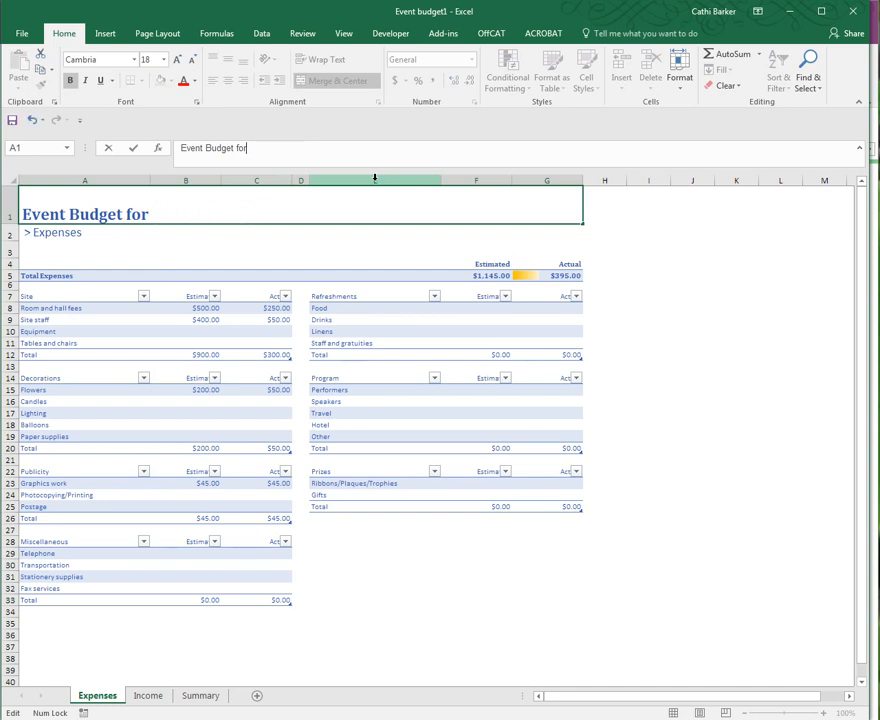
text(Pink R)
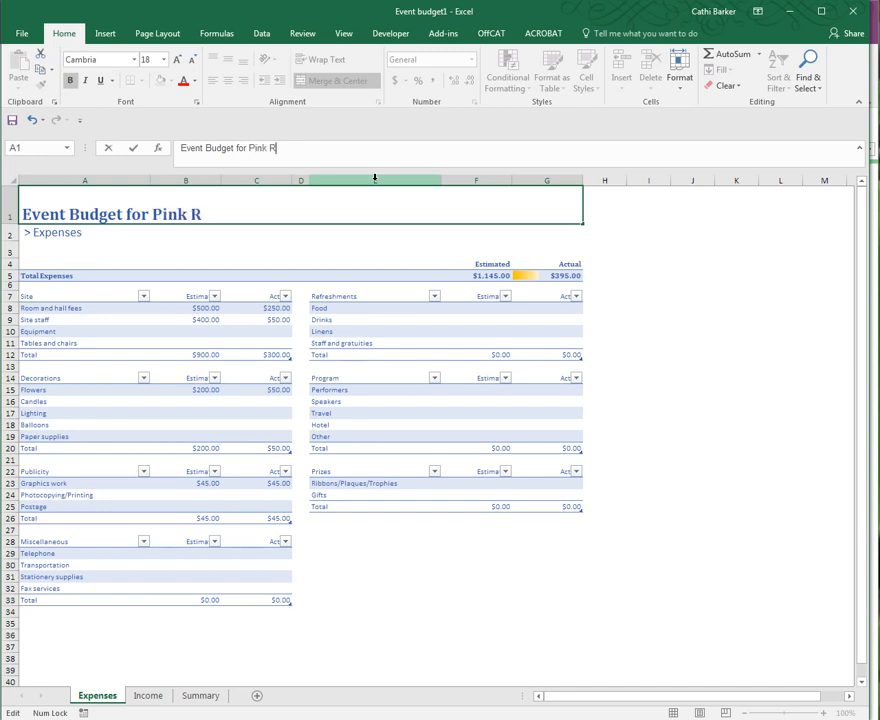
text(ibbon Event)
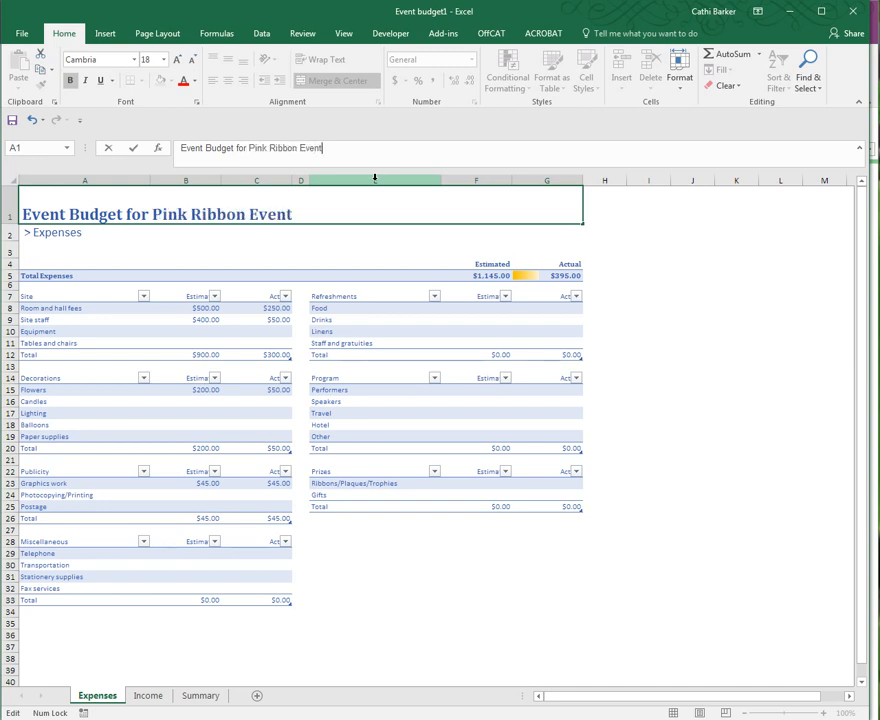
click(692, 529)
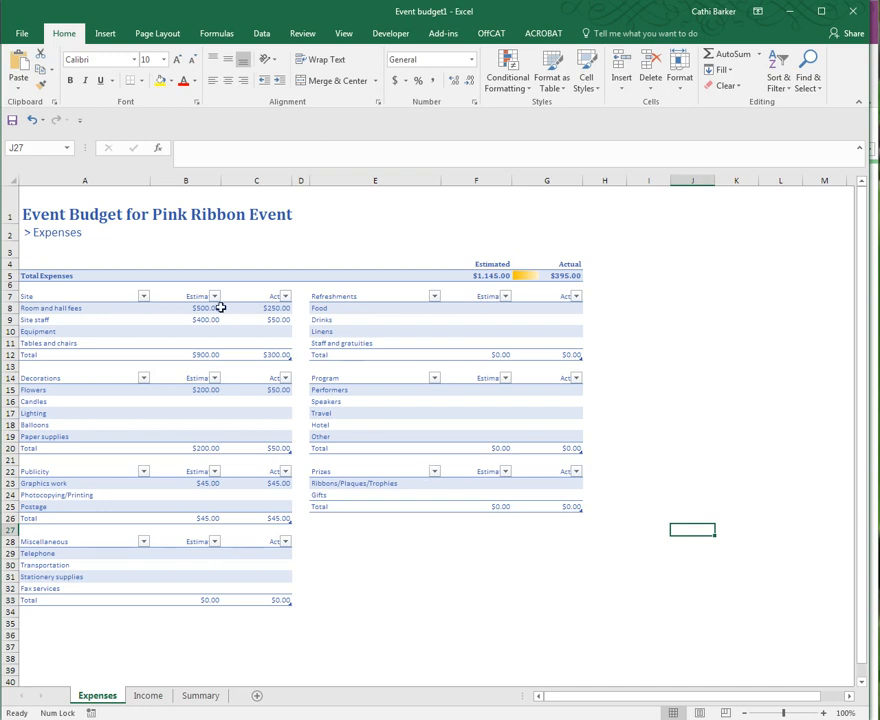
- Copy the range A1:G33 from the Expenses sheet and paste it onto the Budget page in OneNote
drag(58, 210, 434, 602)
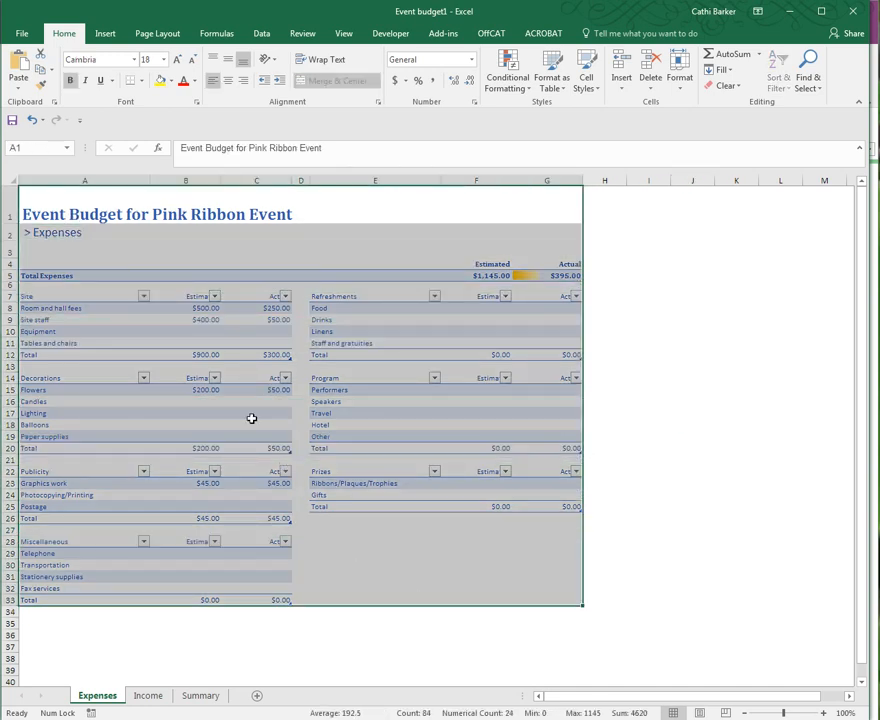
click(39, 72)
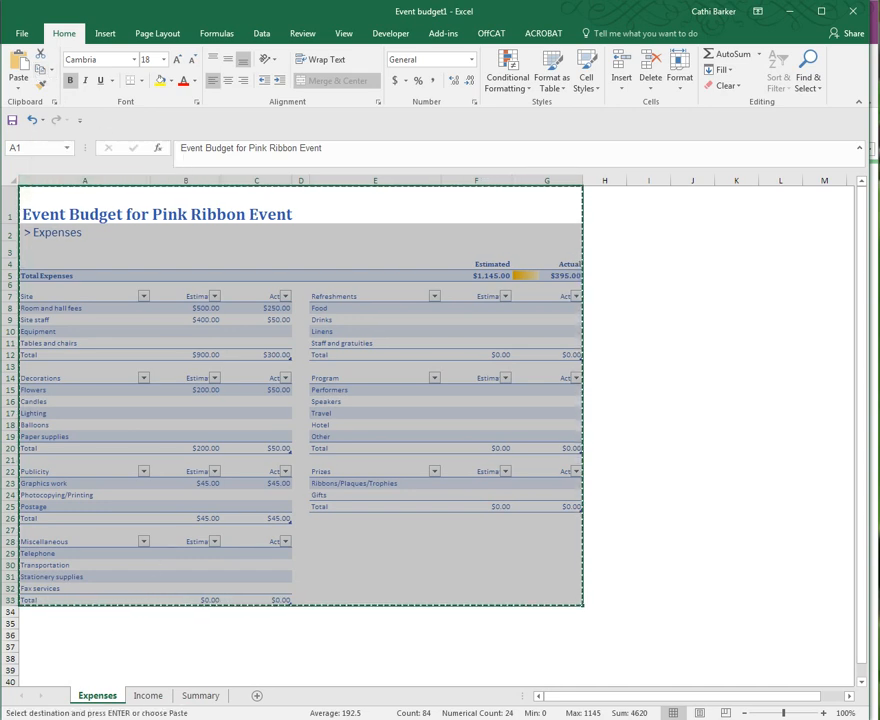
click(140, 719)
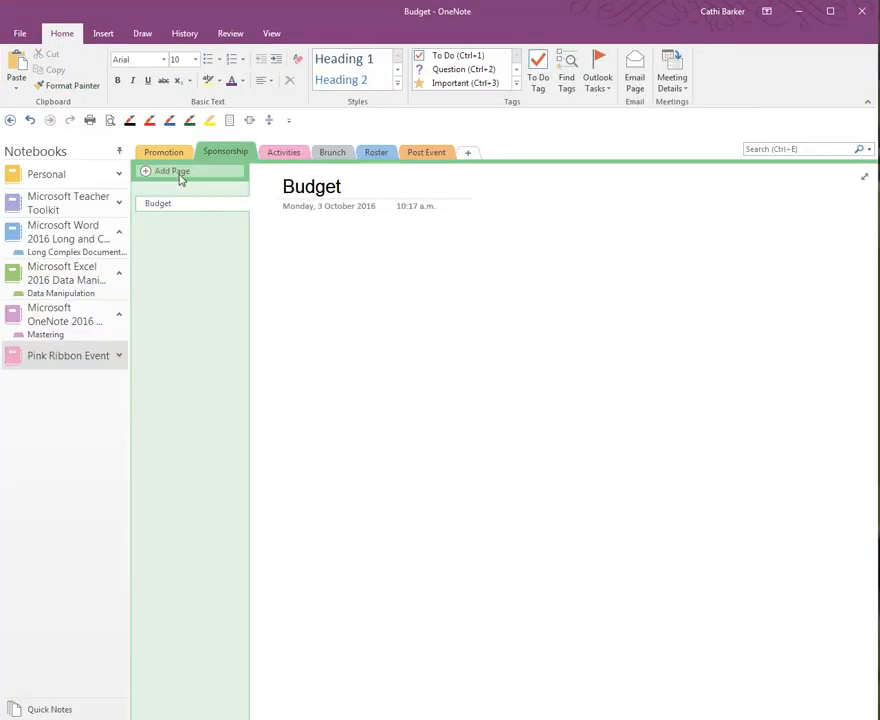
click(16, 62)
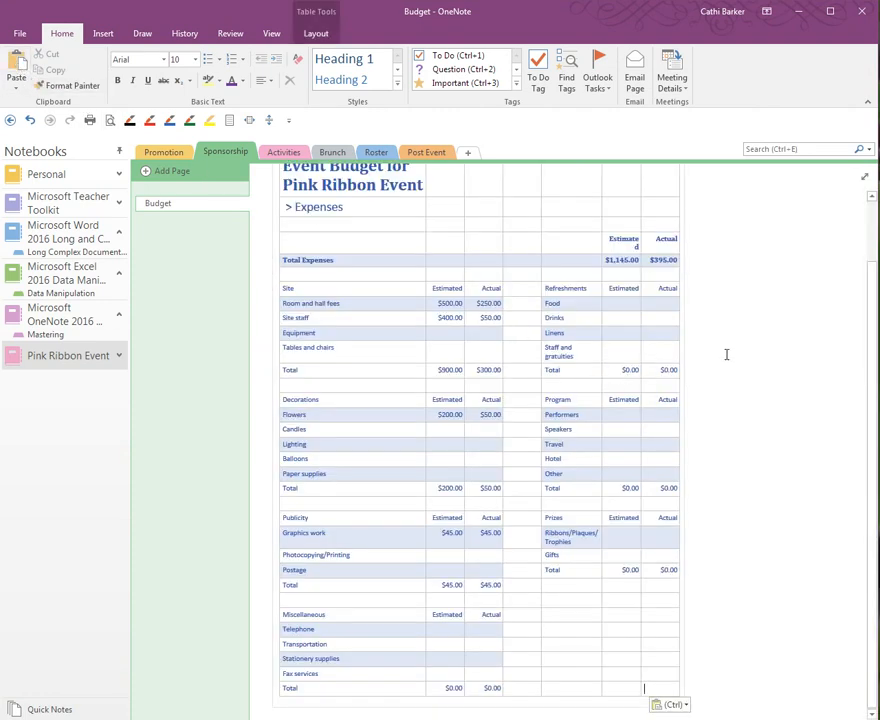
- Widen the pasted table's container and its second-to-last column so the bold Estimated heading fits on one line
scroll(725, 355, up, 2)
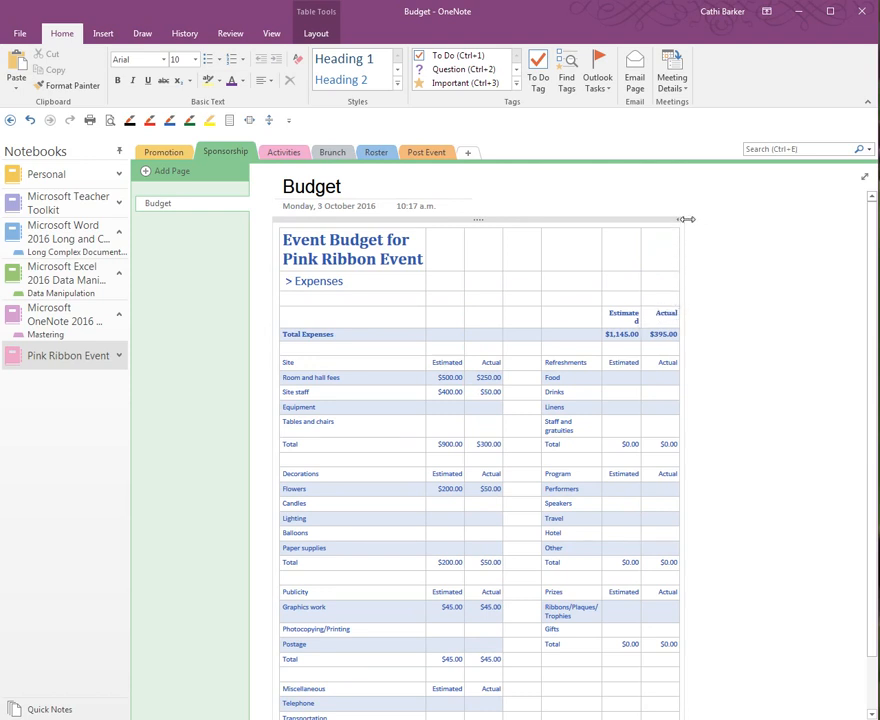
drag(686, 219, 790, 219)
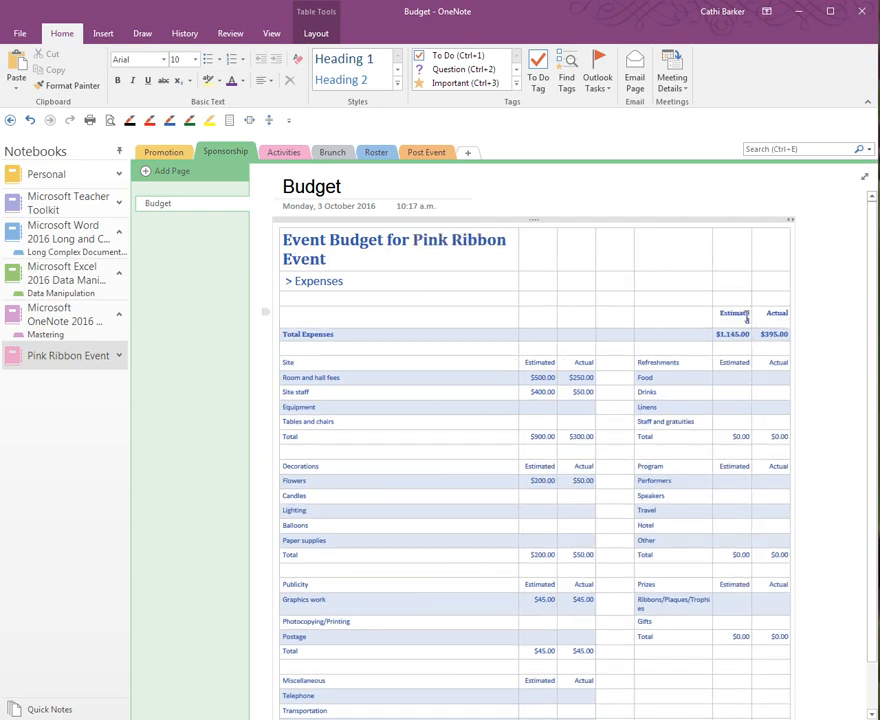
drag(750, 301, 762, 300)
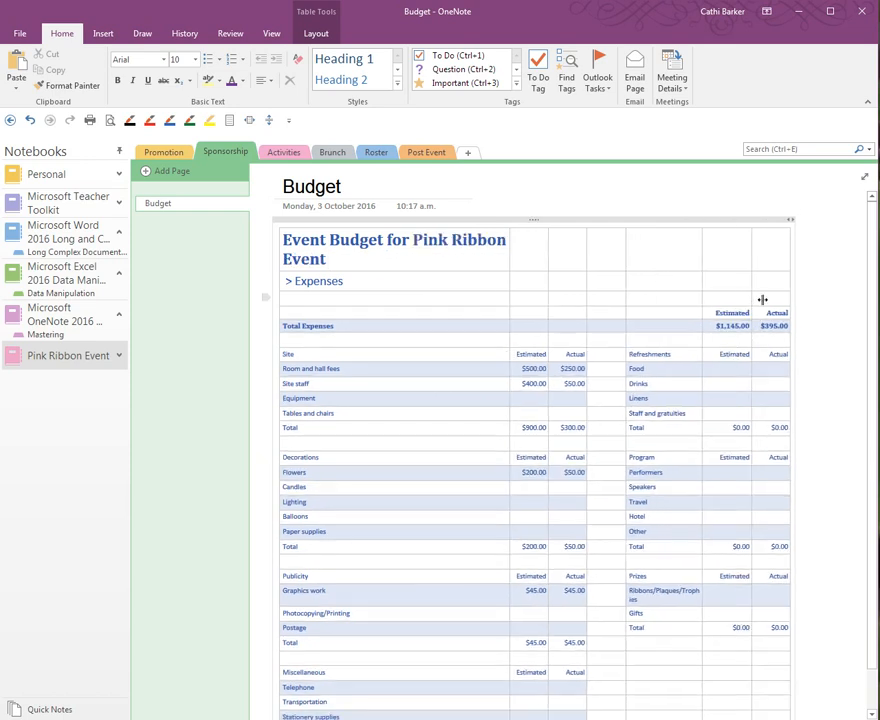